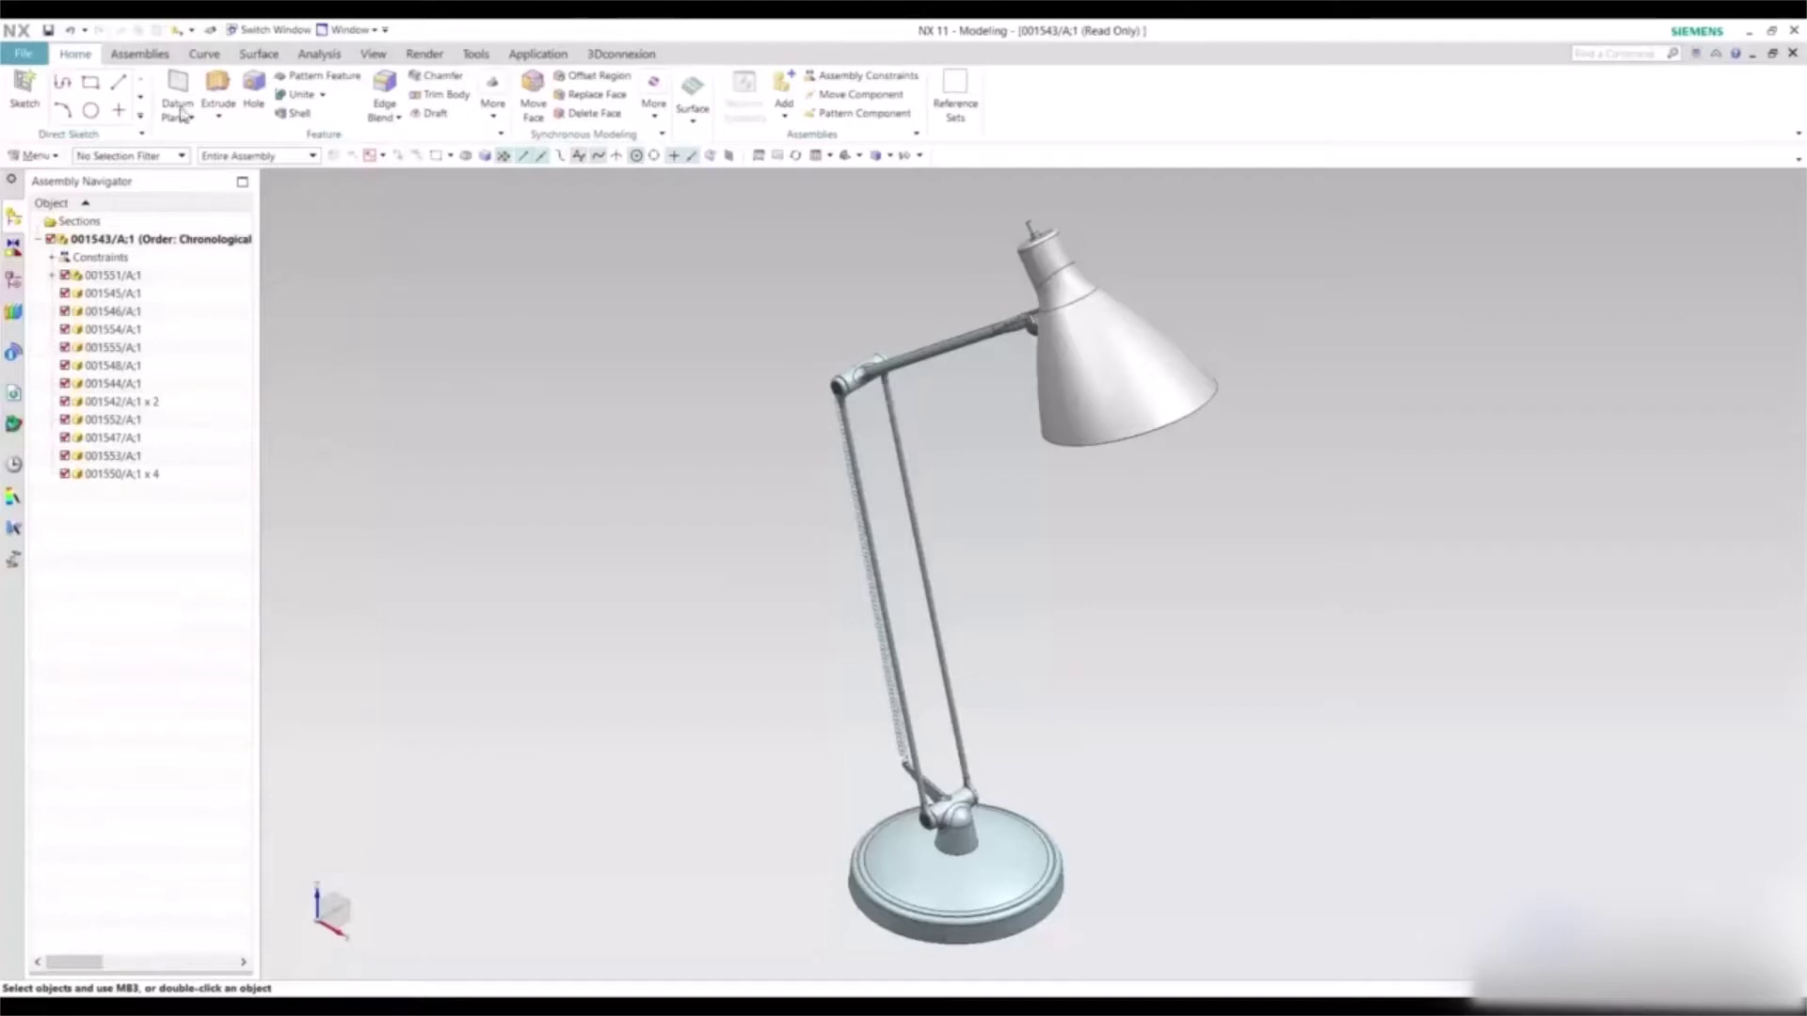
Open Export Assembly outside Teamcenter, widen and reposition its dialog, and begin adding an assembly.
{"action": "left_click", "coordinate": [23, 57]}
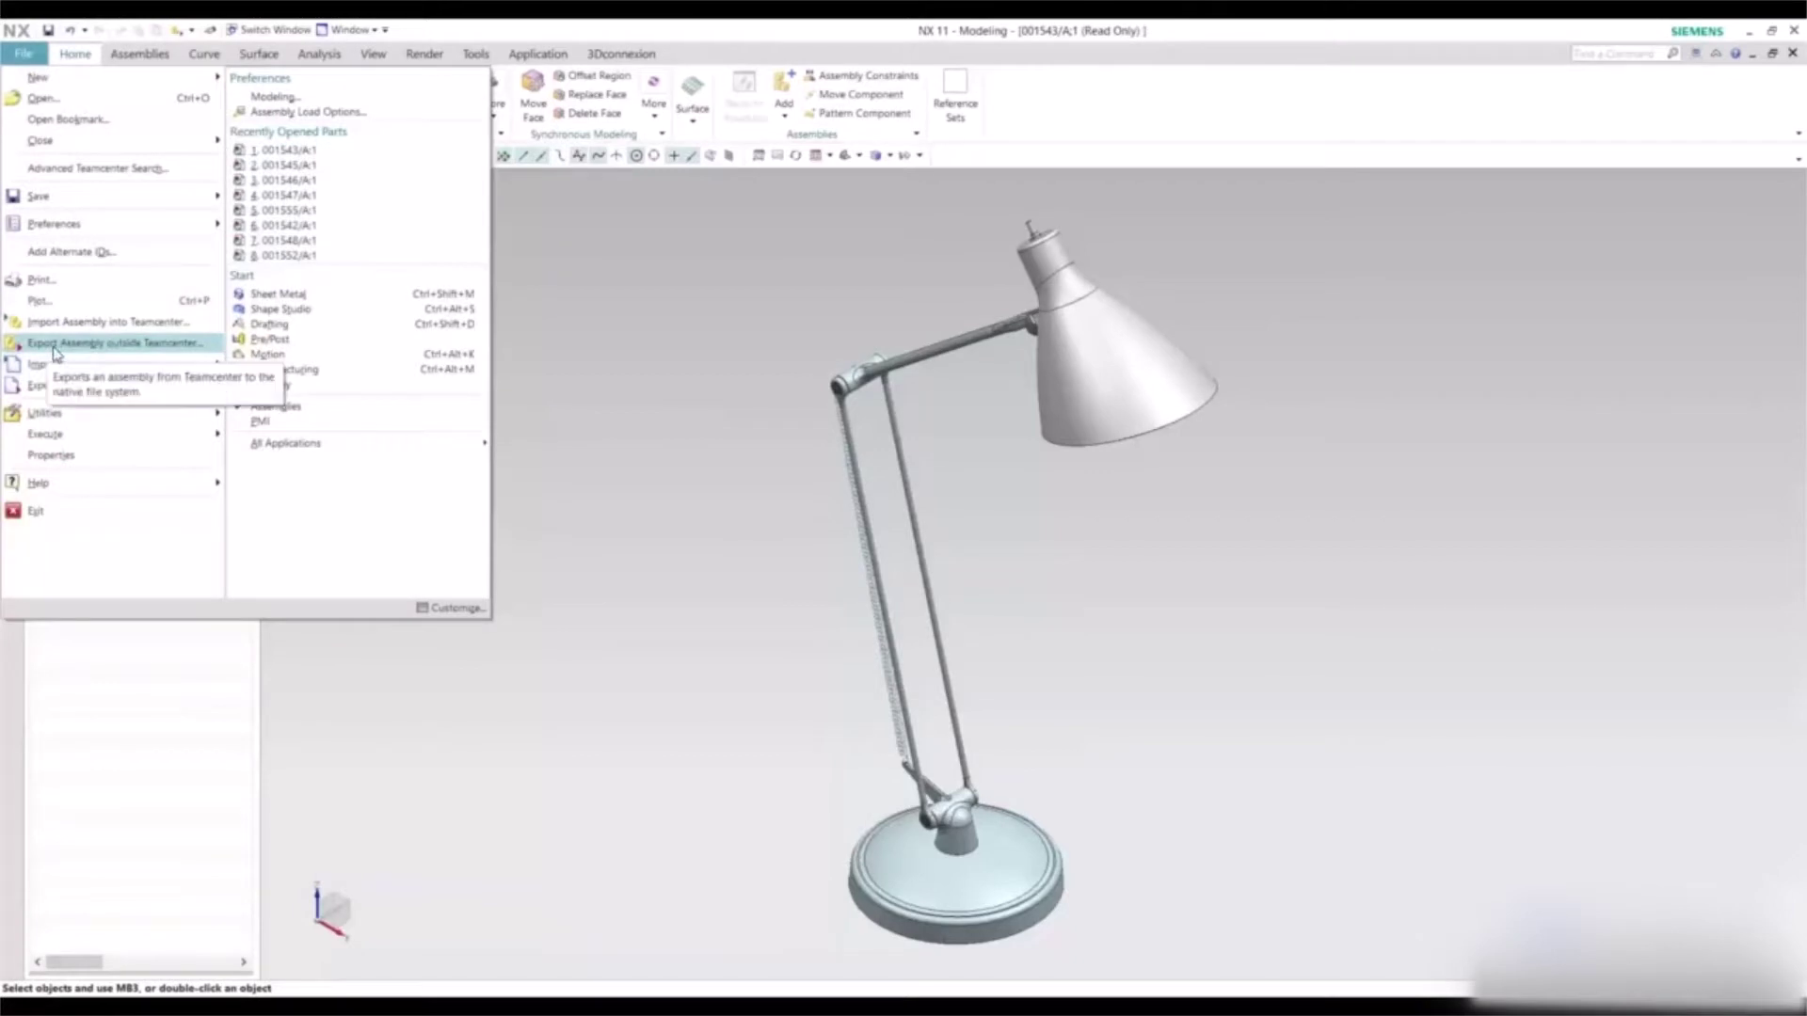
{"action": "left_click", "coordinate": [179, 345]}
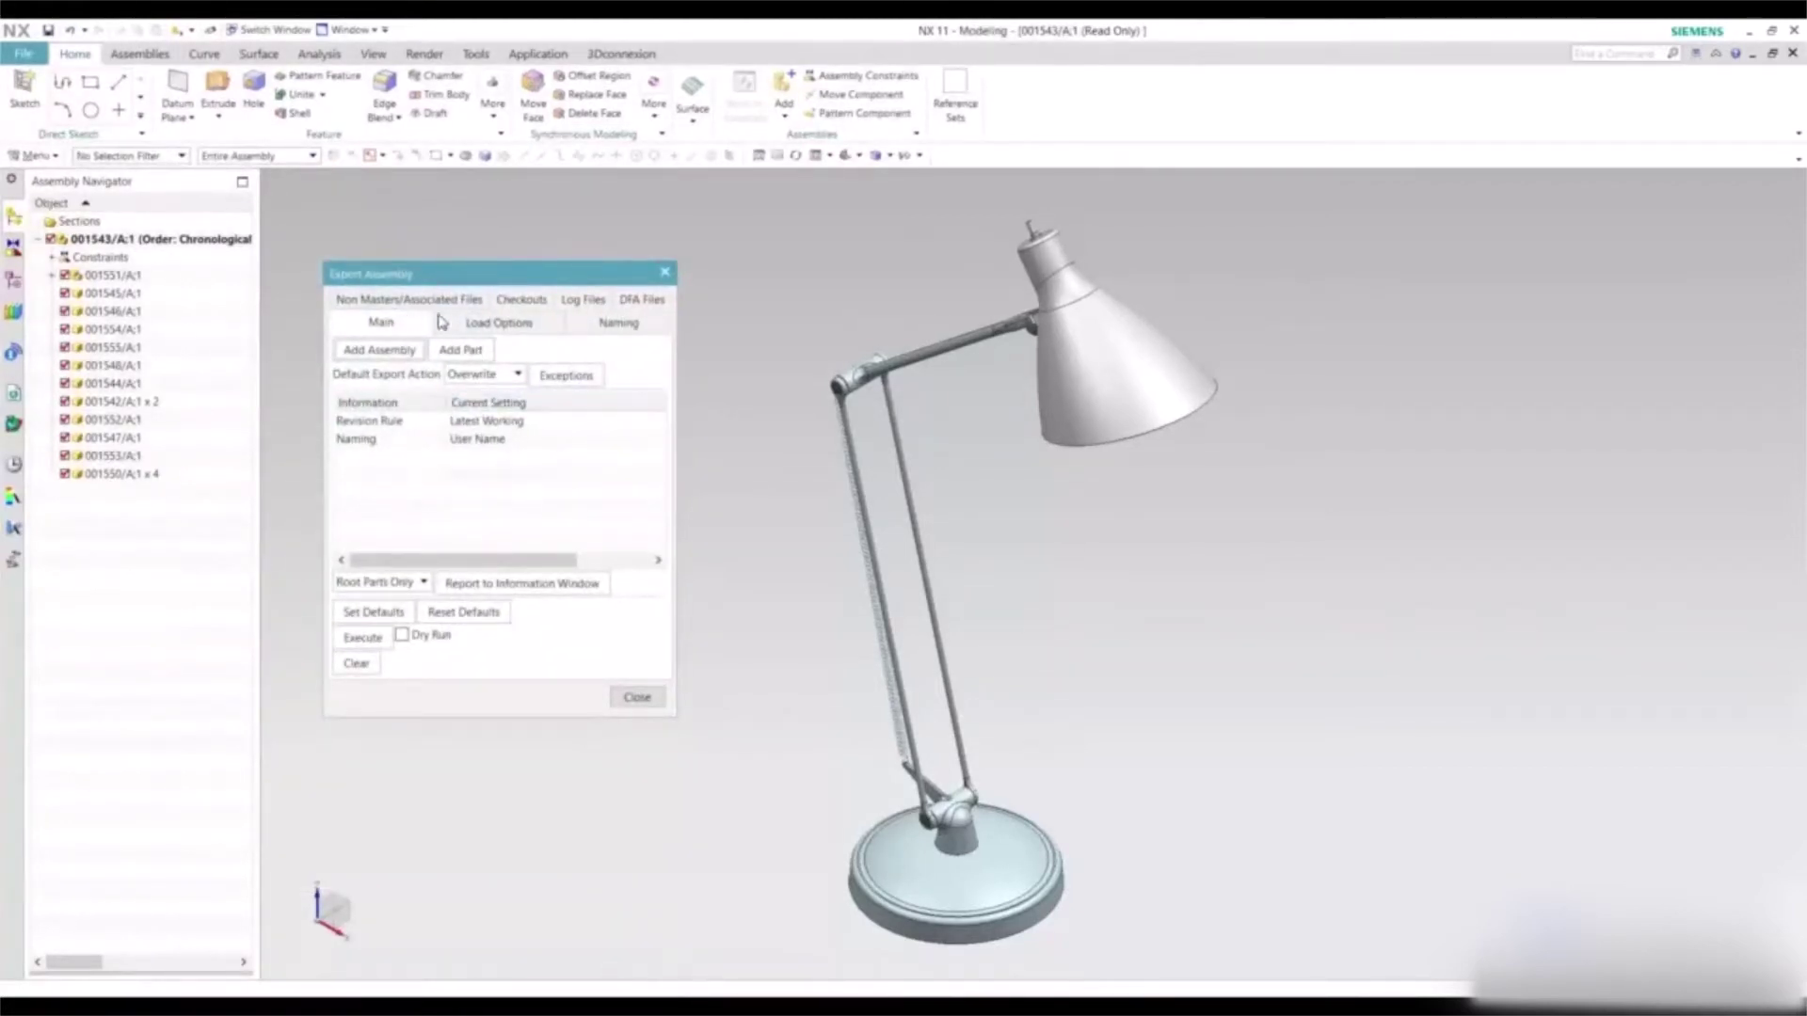
{"action": "left_click_drag", "start_coordinate": [676, 336], "coordinate": [928, 336]}
{"action": "left_click_drag", "start_coordinate": [731, 256], "coordinate": [684, 222]}
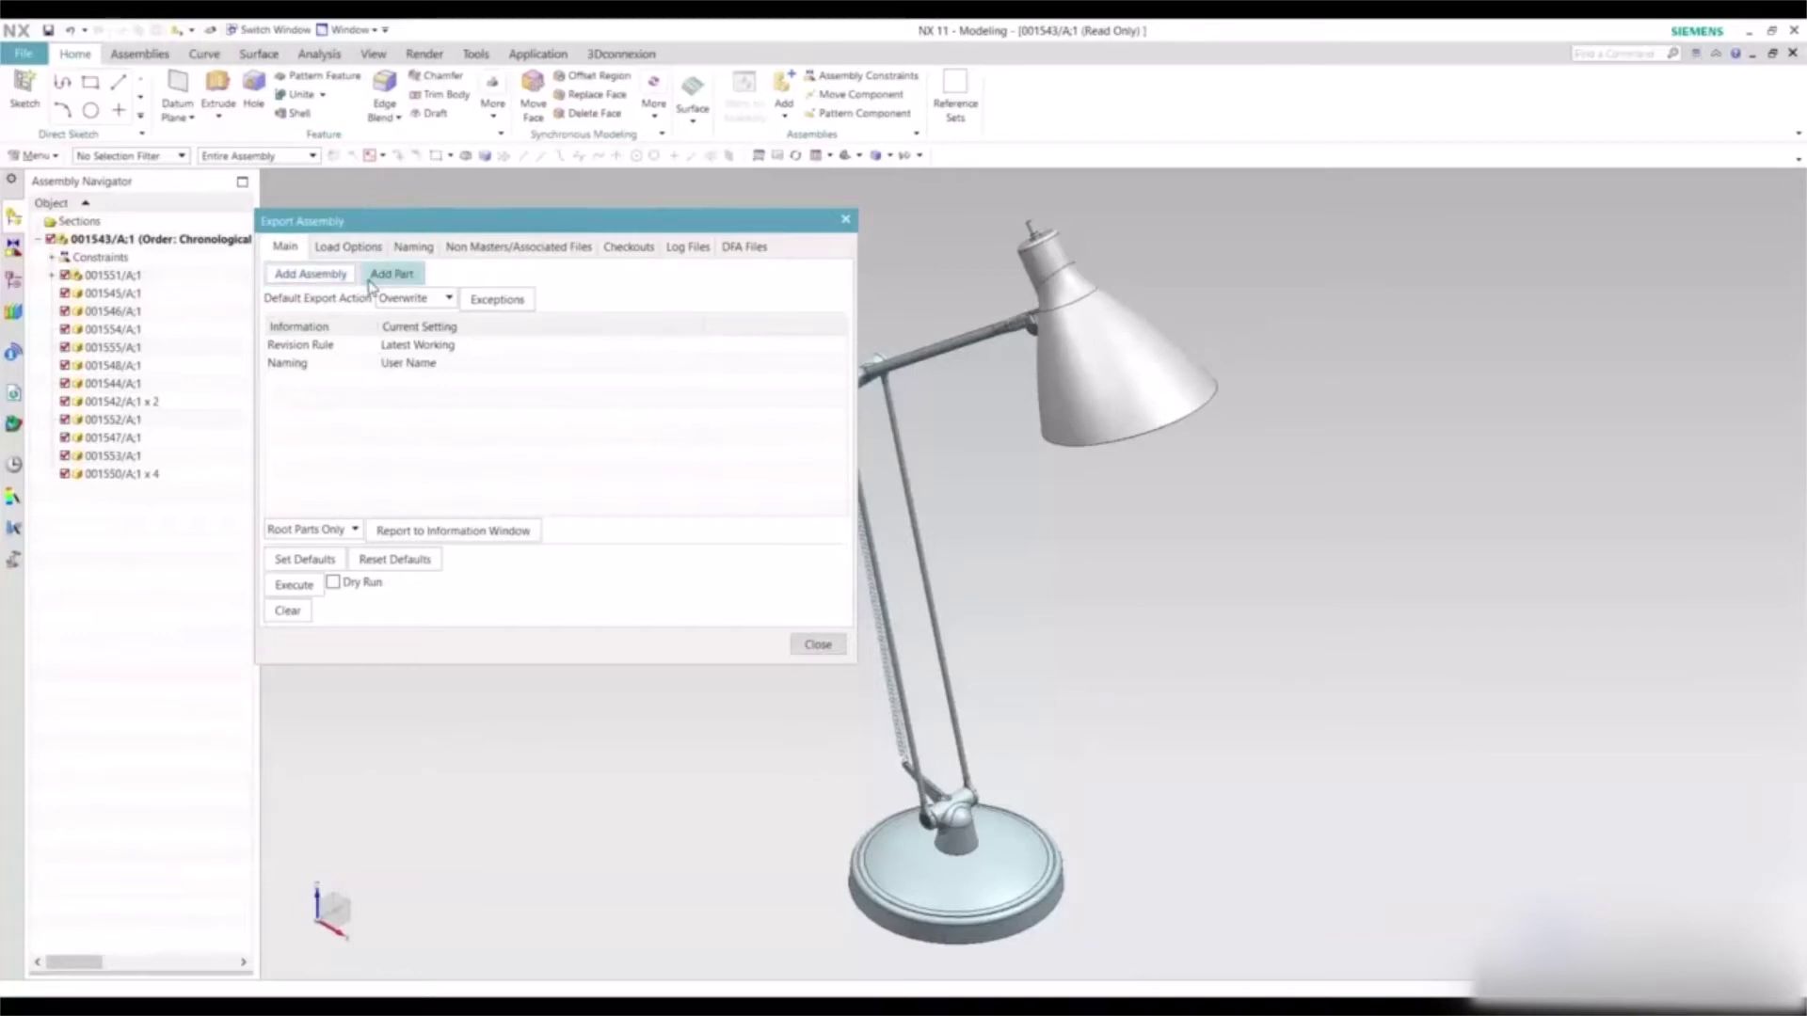
{"action": "left_click", "coordinate": [331, 282]}
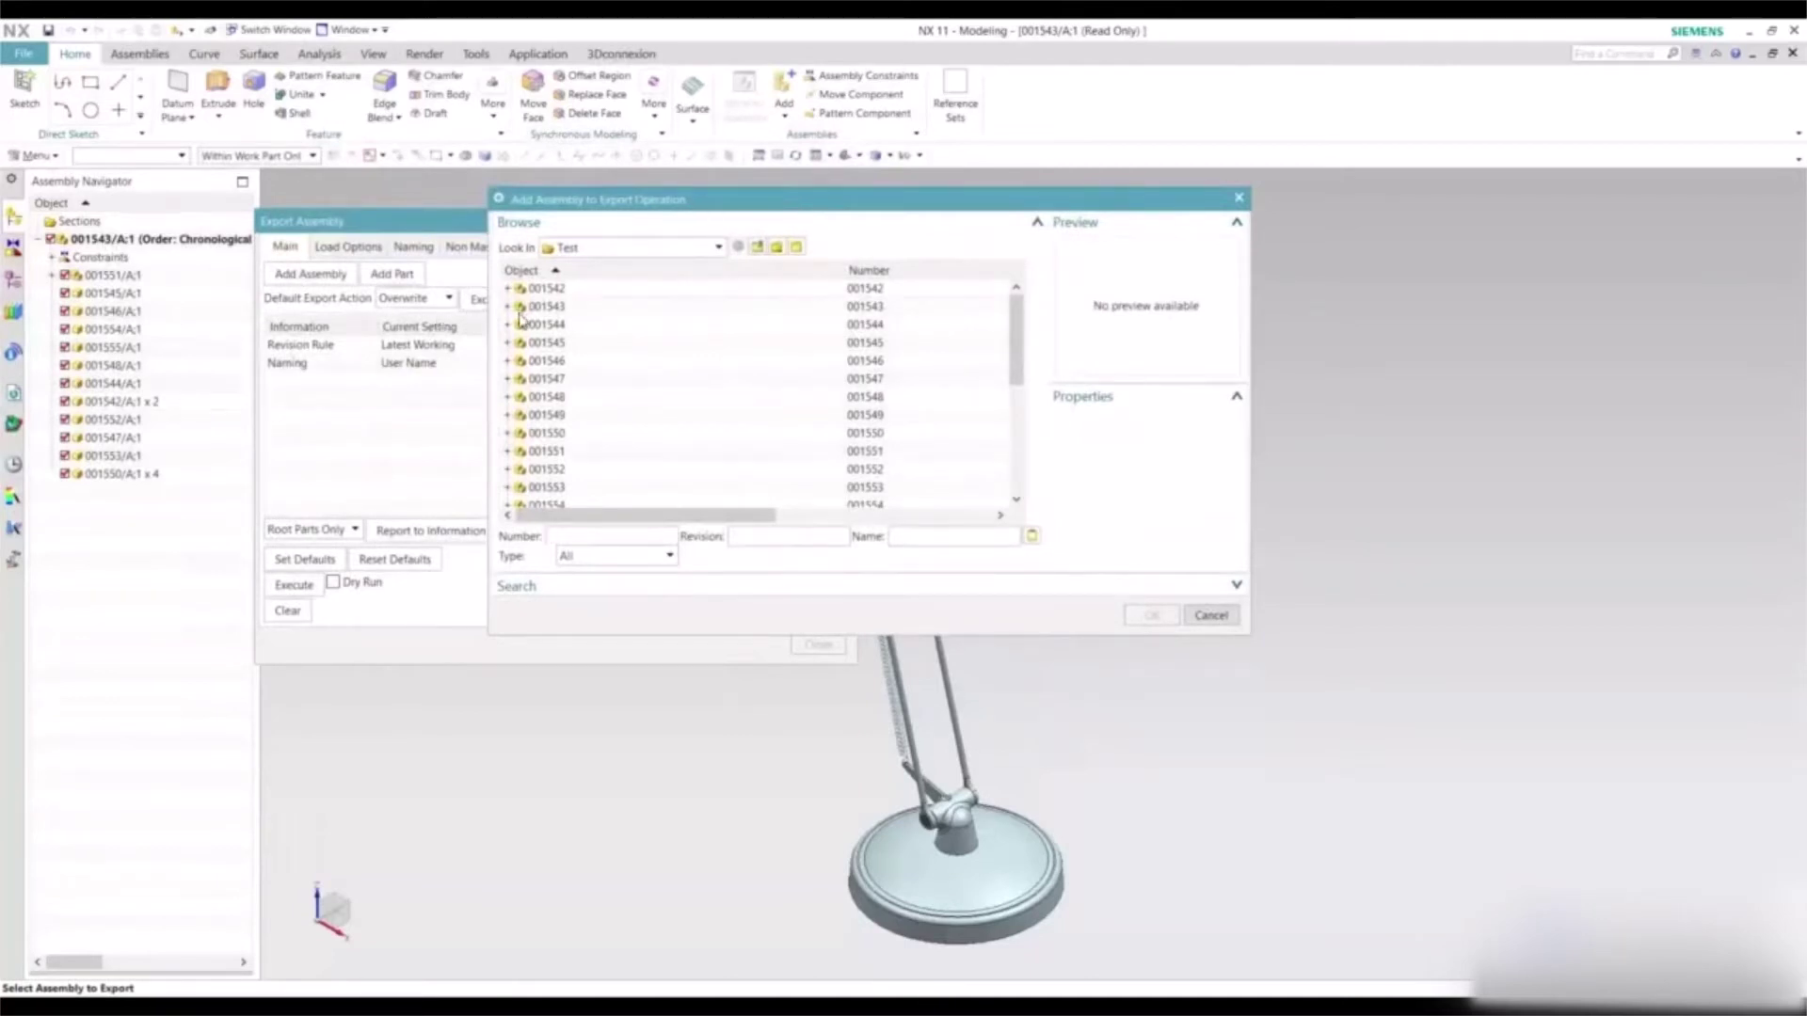
Add assembly 001543 to the export and show its Load Options revision rule.
{"action": "left_click", "coordinate": [583, 309]}
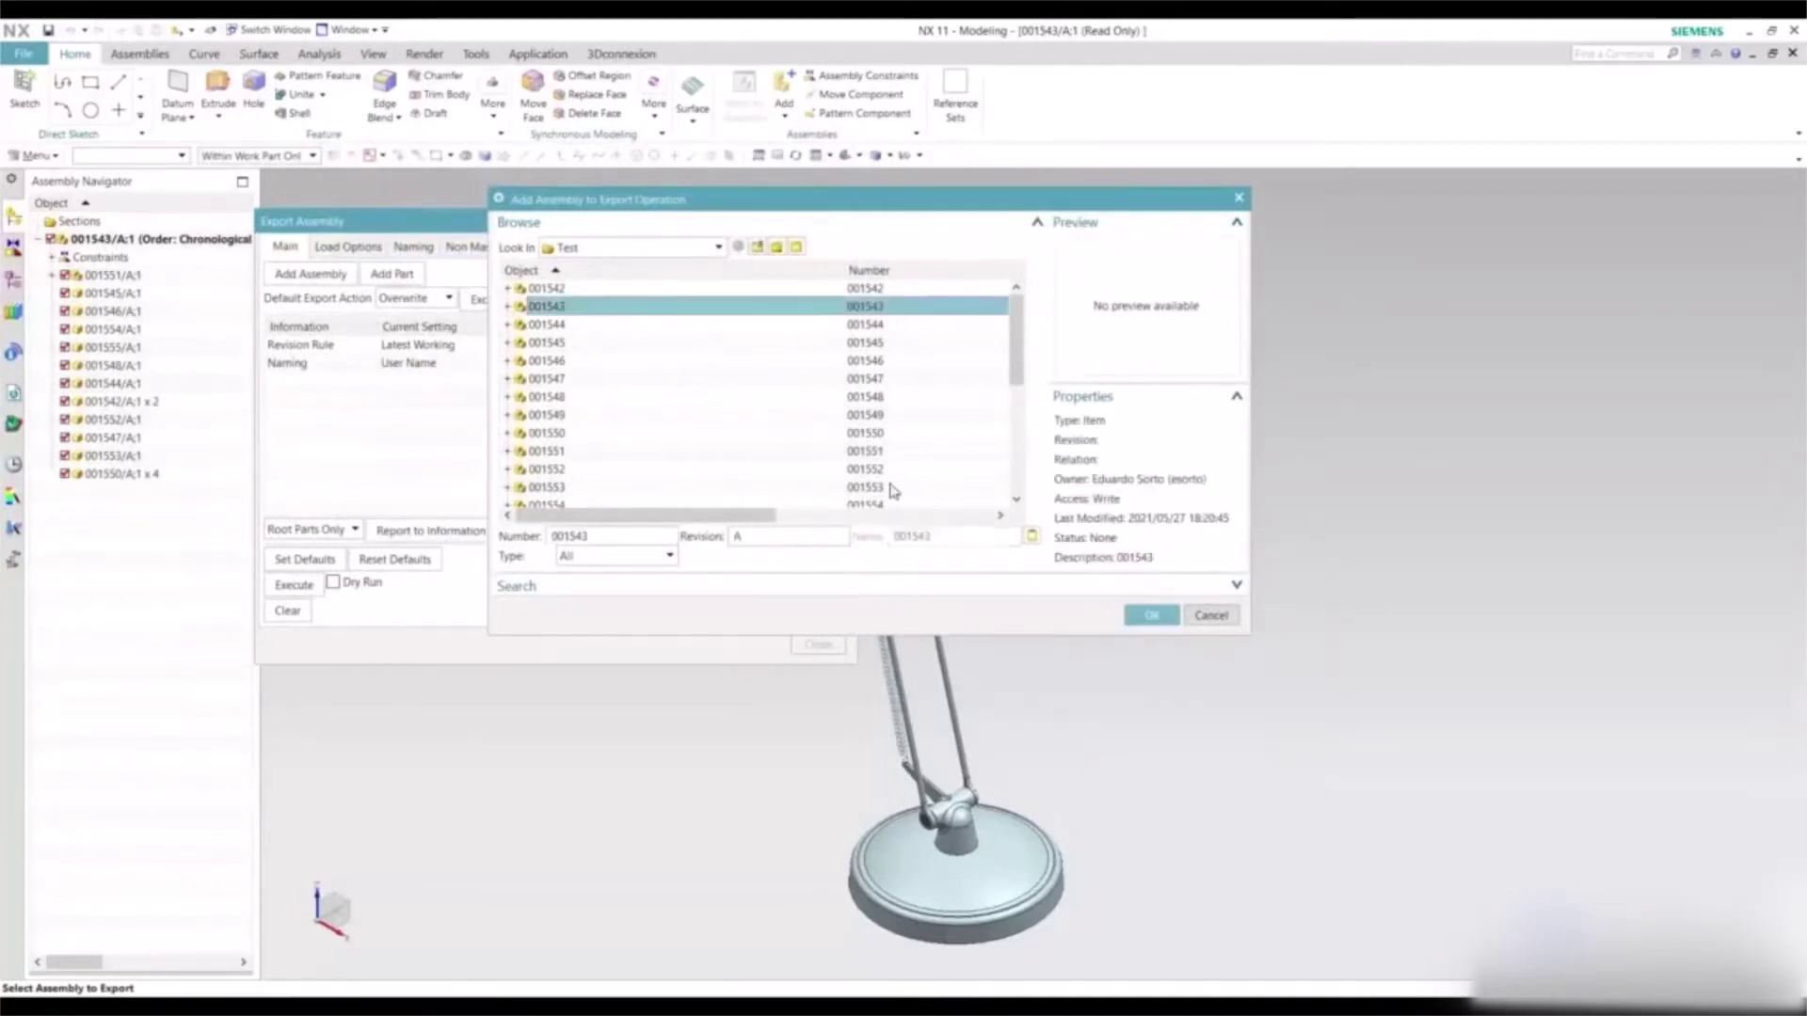
{"action": "left_click", "coordinate": [1151, 616]}
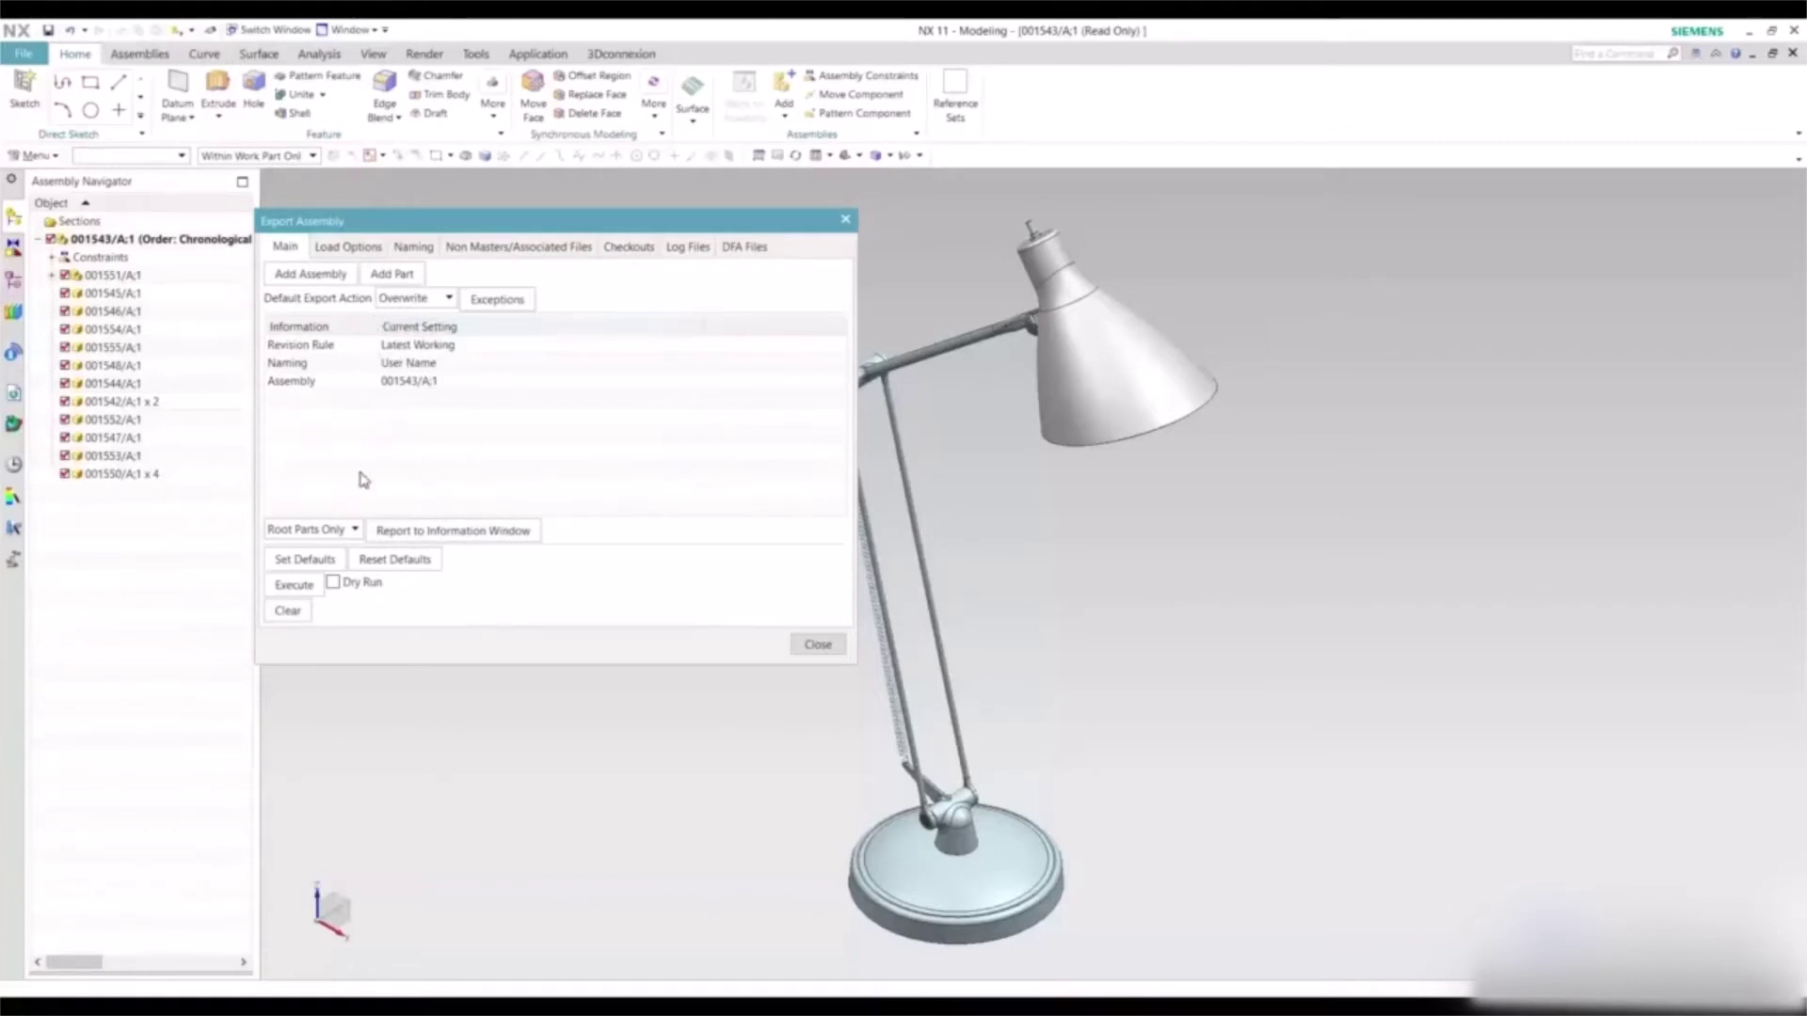
{"action": "left_click", "coordinate": [350, 247]}
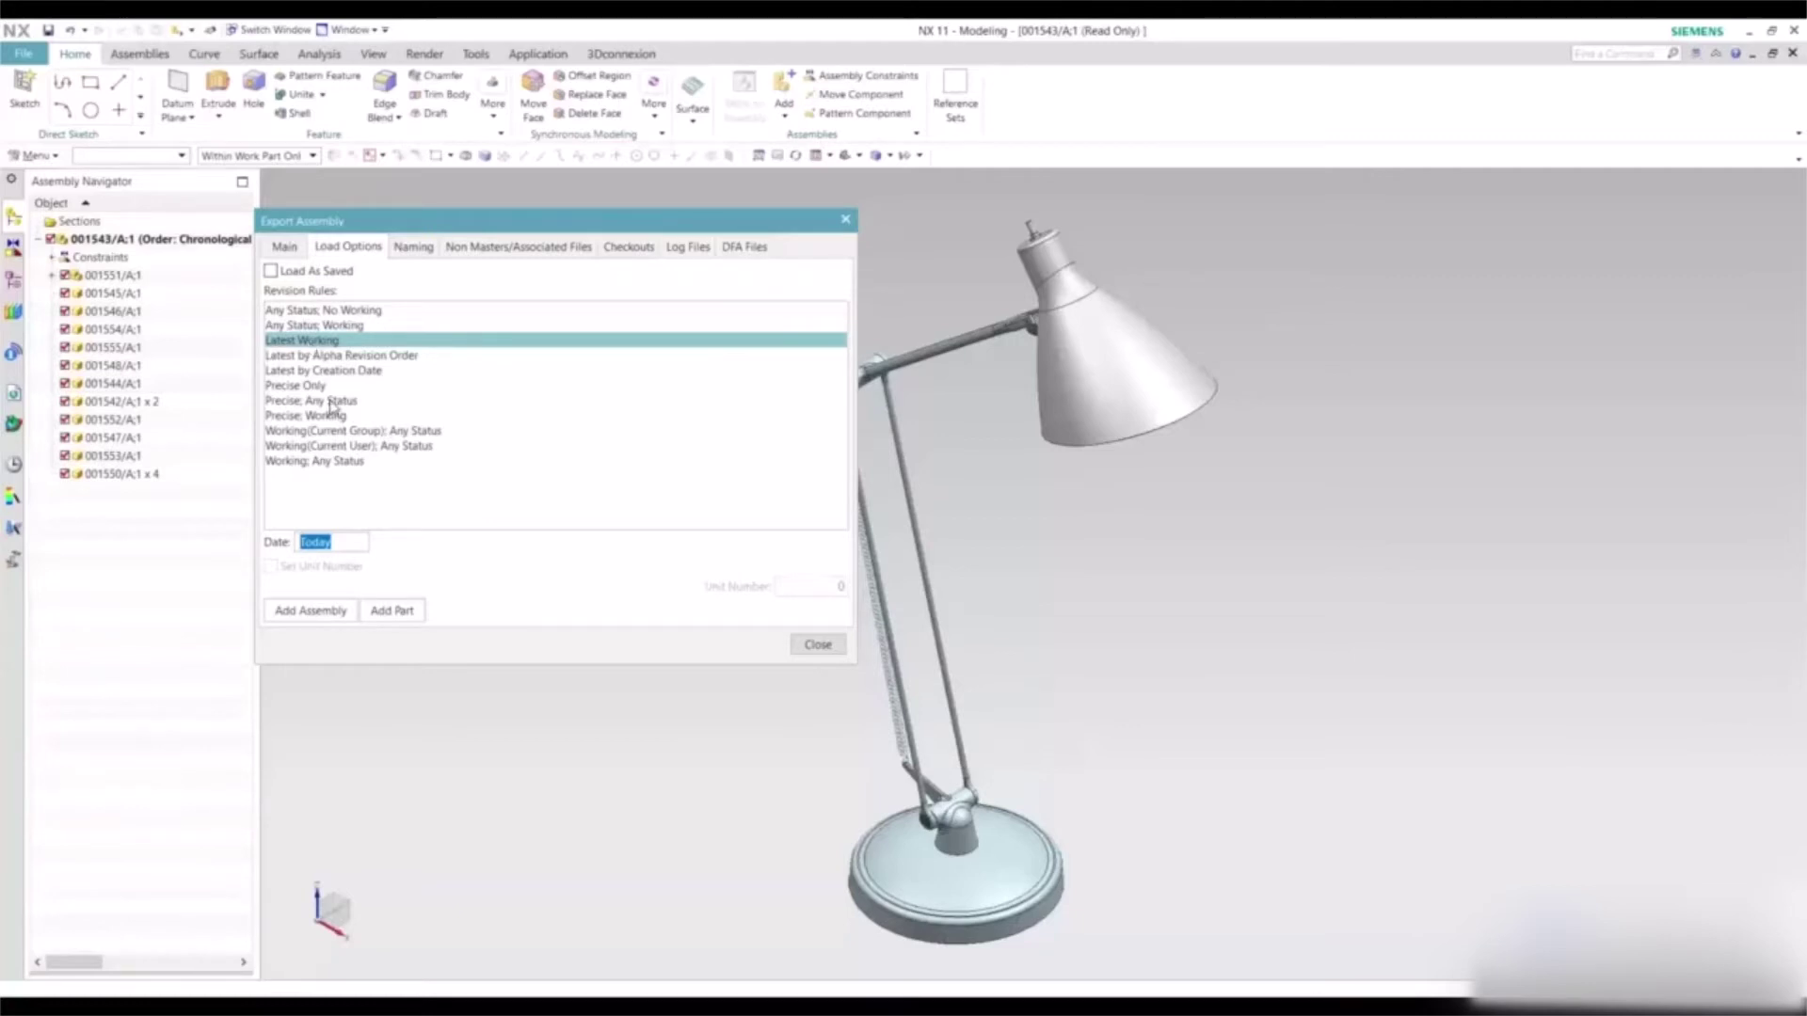
Compare the Precise Only and Latest Working revision rules, keep Latest Working, and show Naming.
{"action": "left_click", "coordinate": [311, 386]}
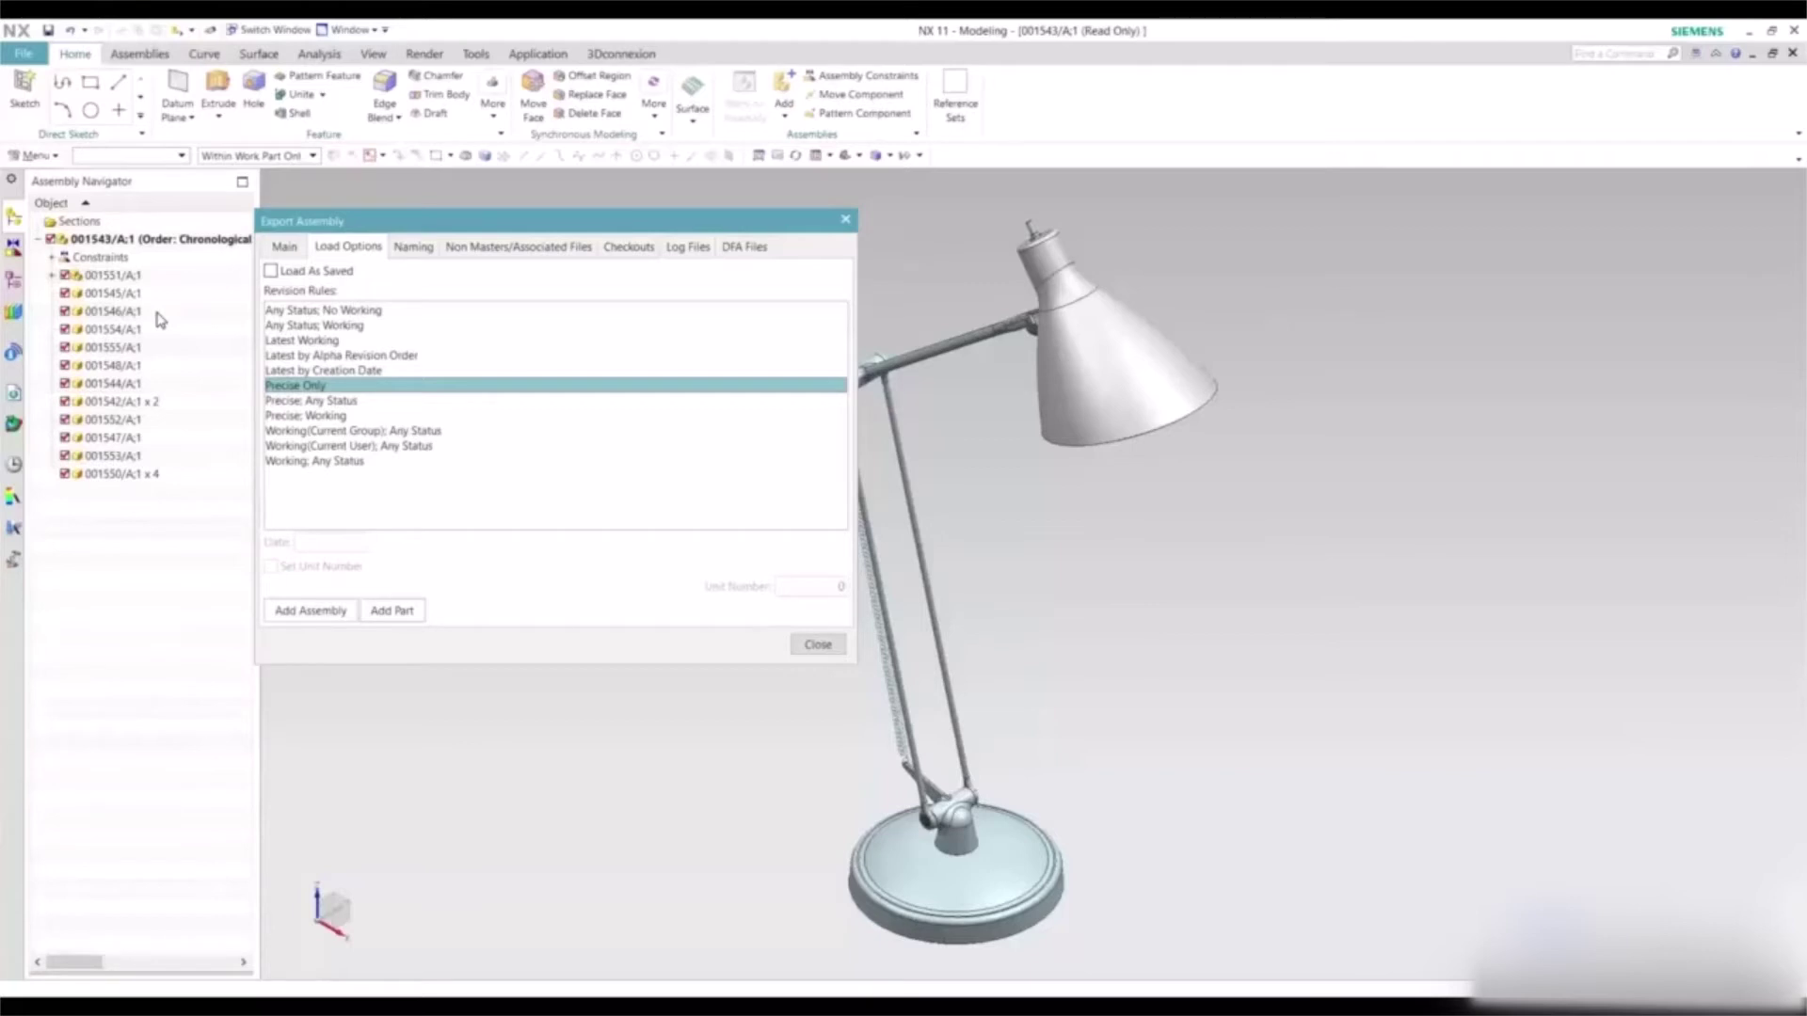
{"action": "left_click", "coordinate": [332, 342]}
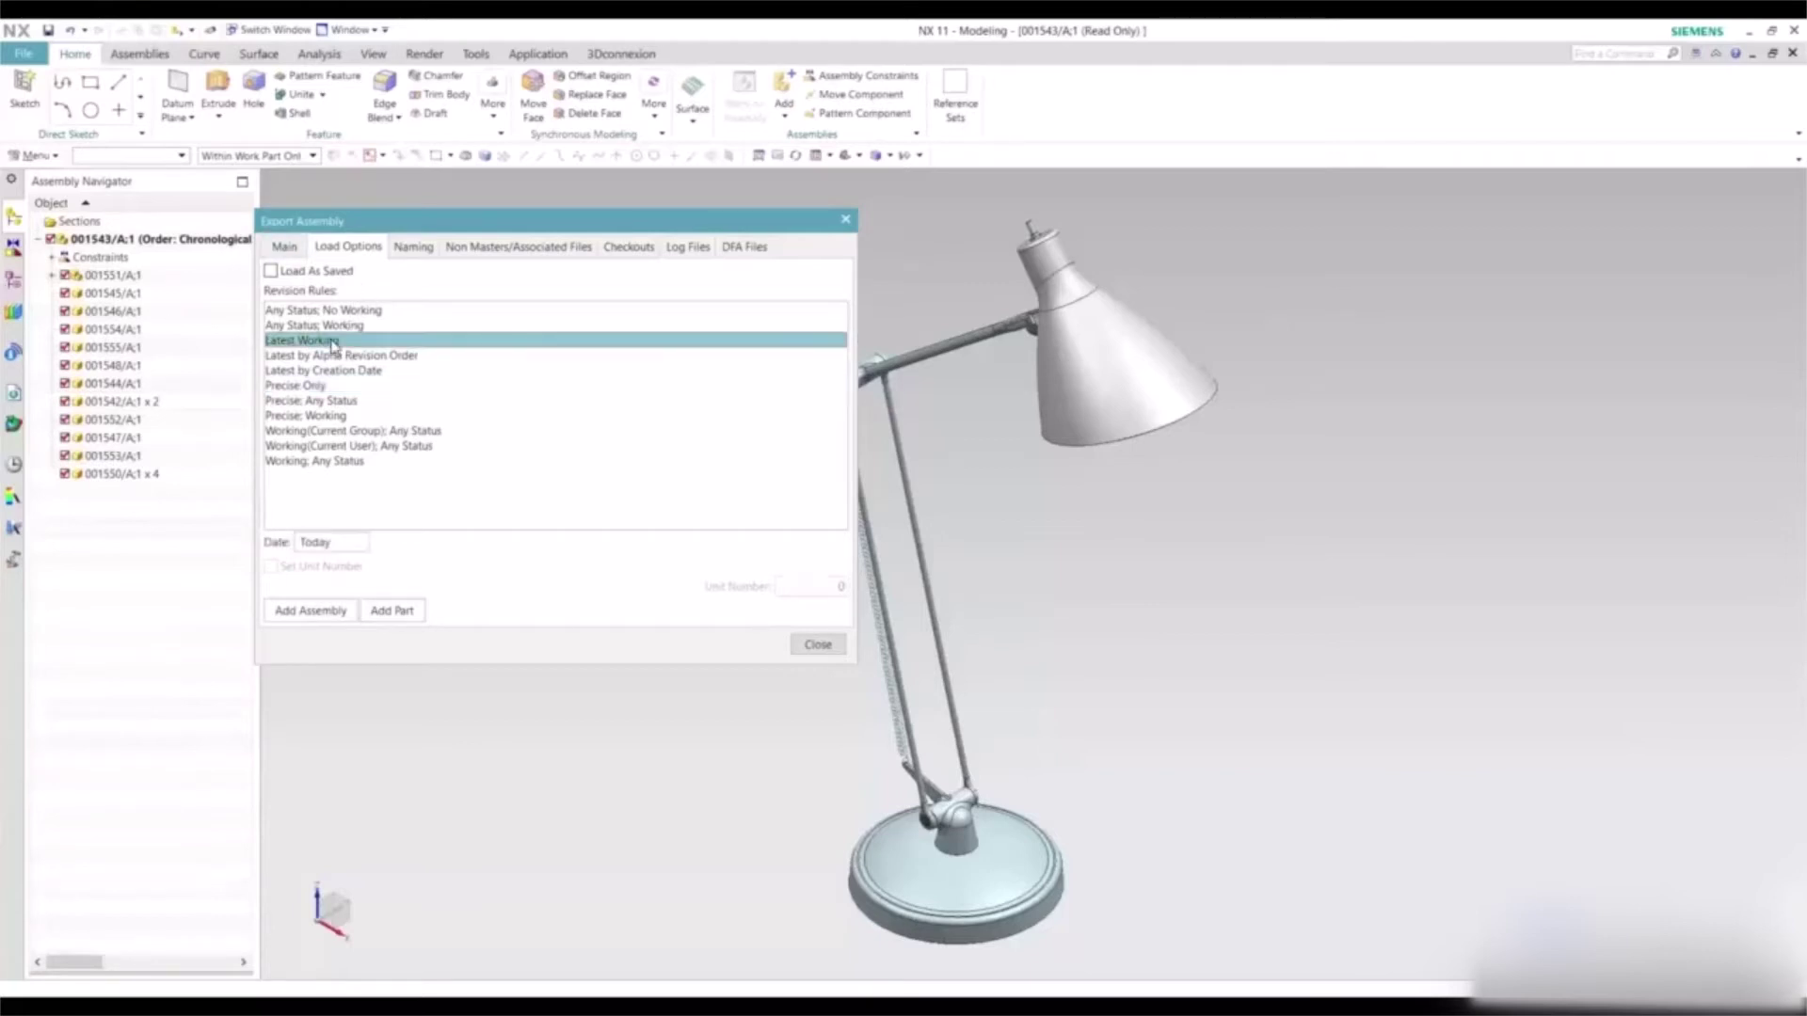
{"action": "left_click", "coordinate": [293, 386]}
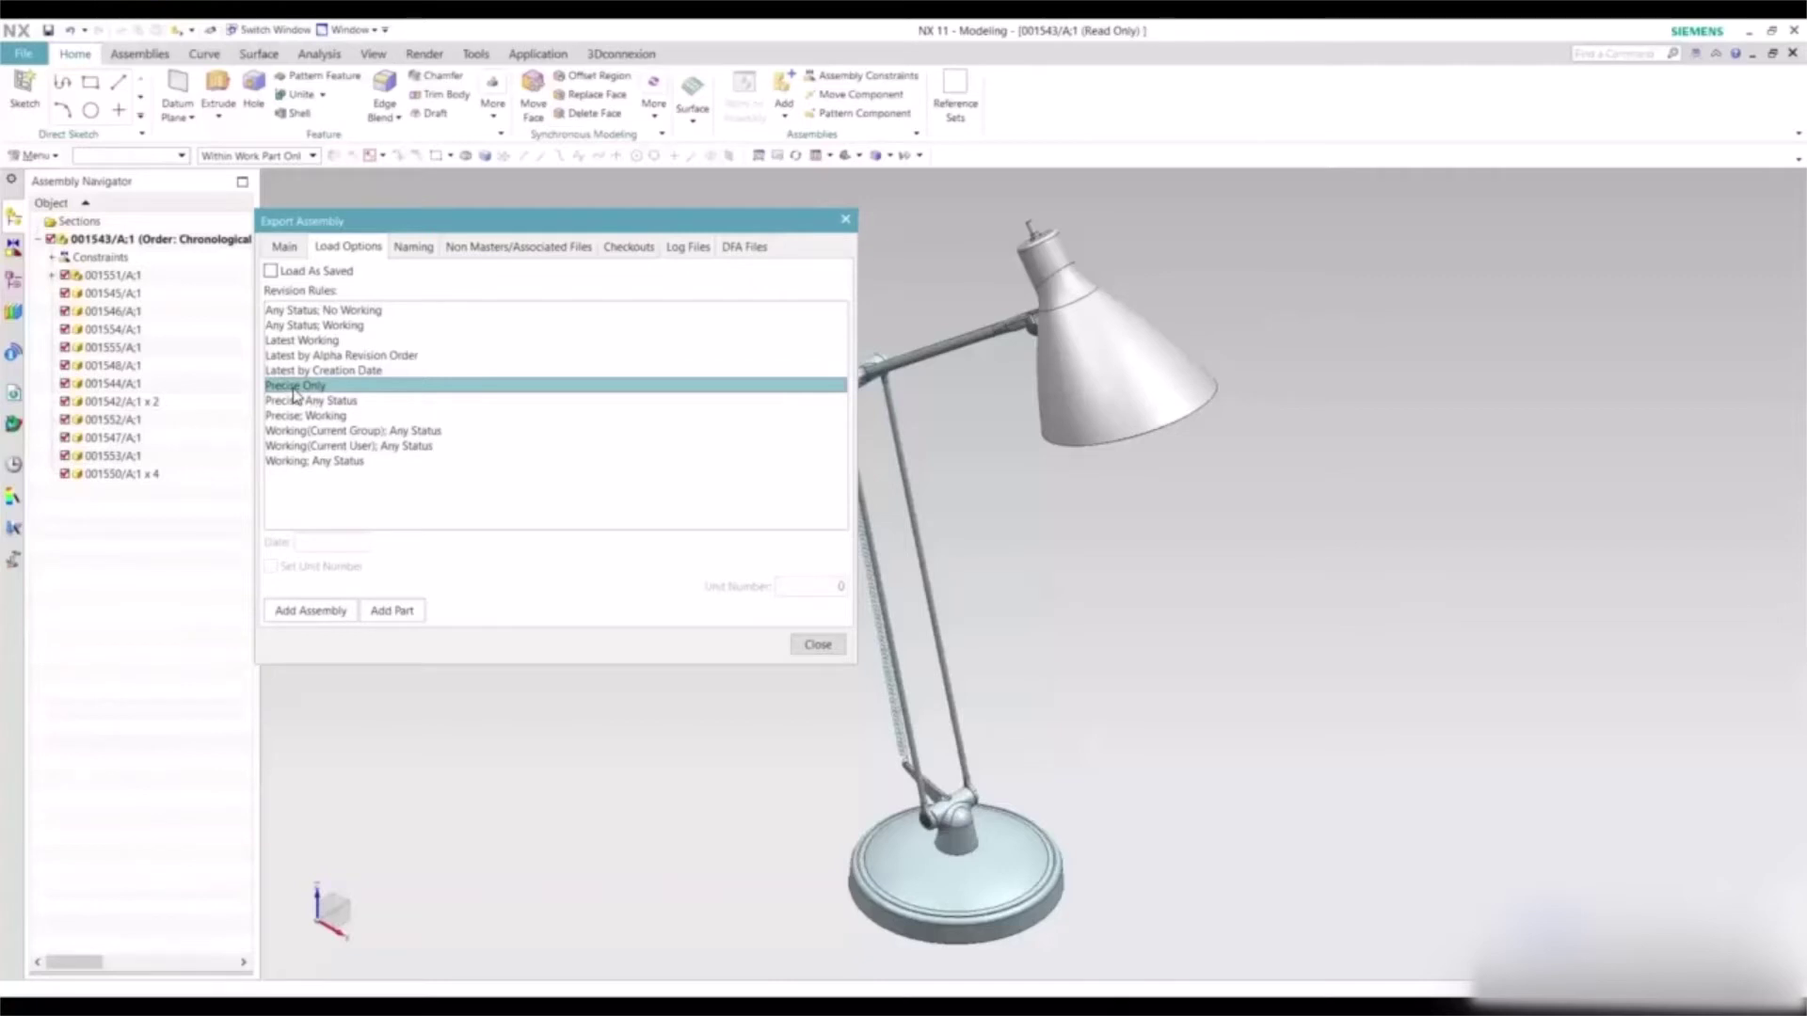
{"action": "left_click", "coordinate": [347, 344]}
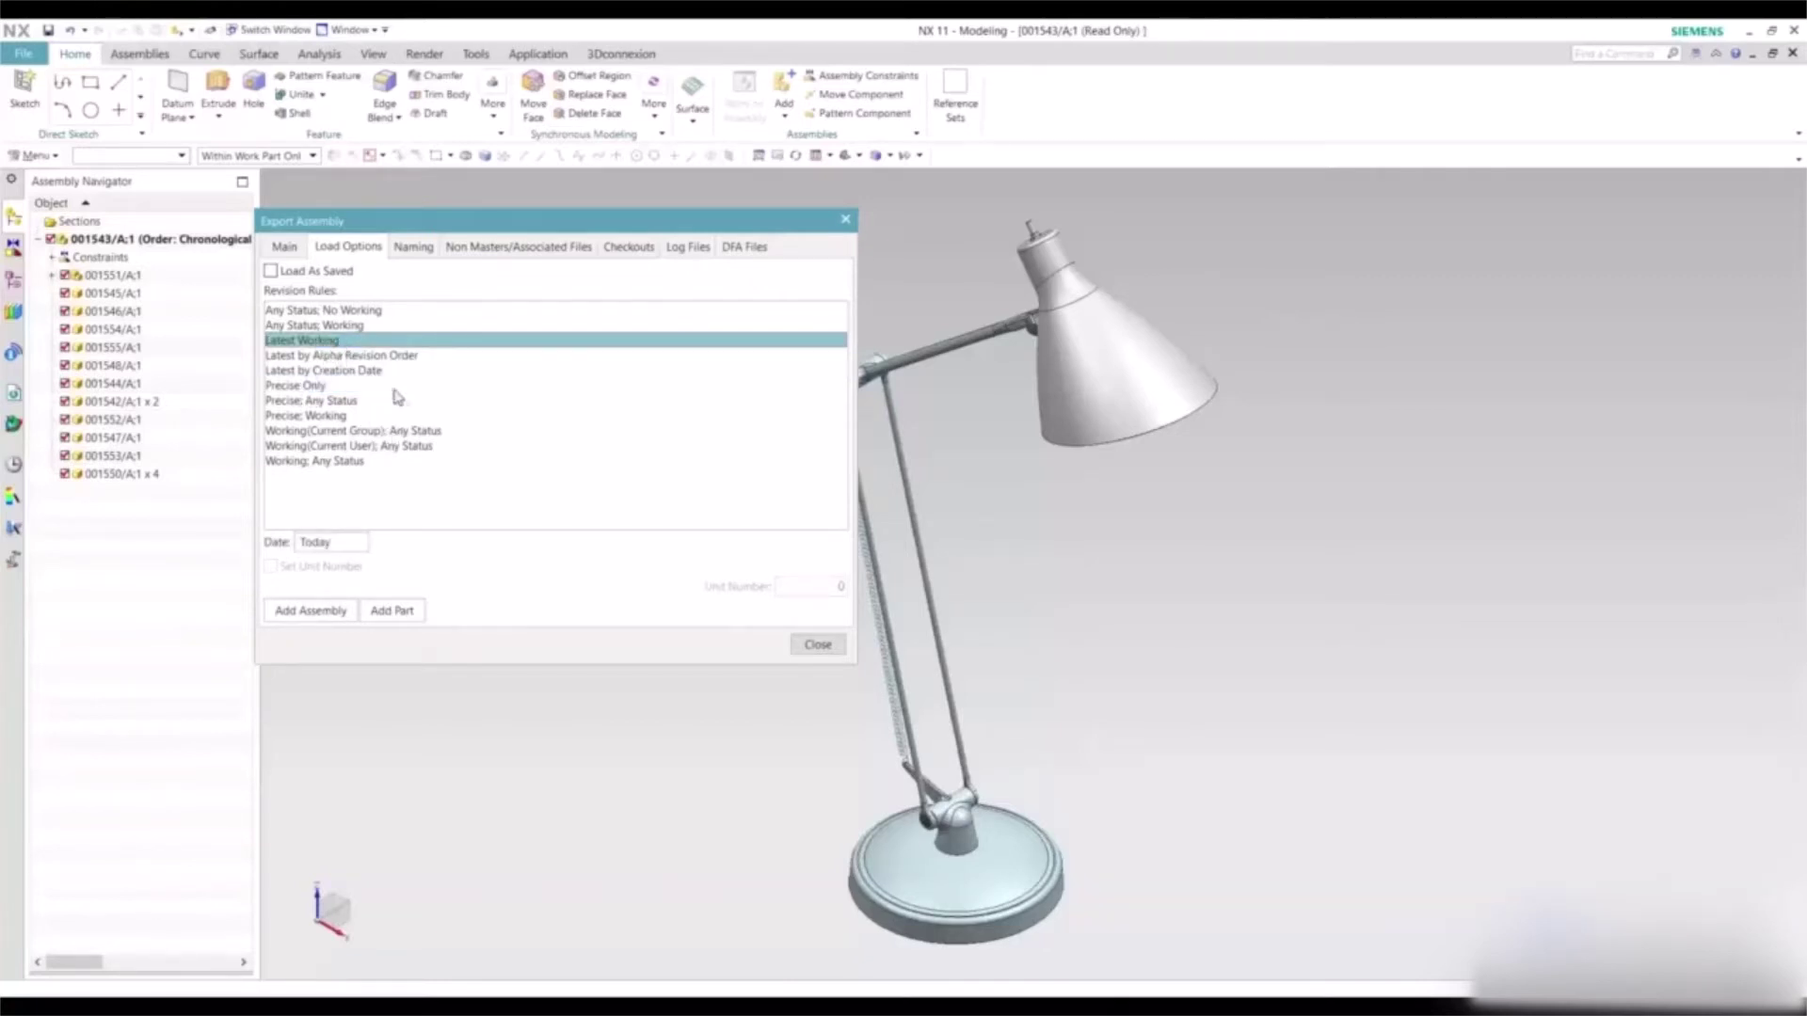
{"action": "left_click", "coordinate": [414, 248]}
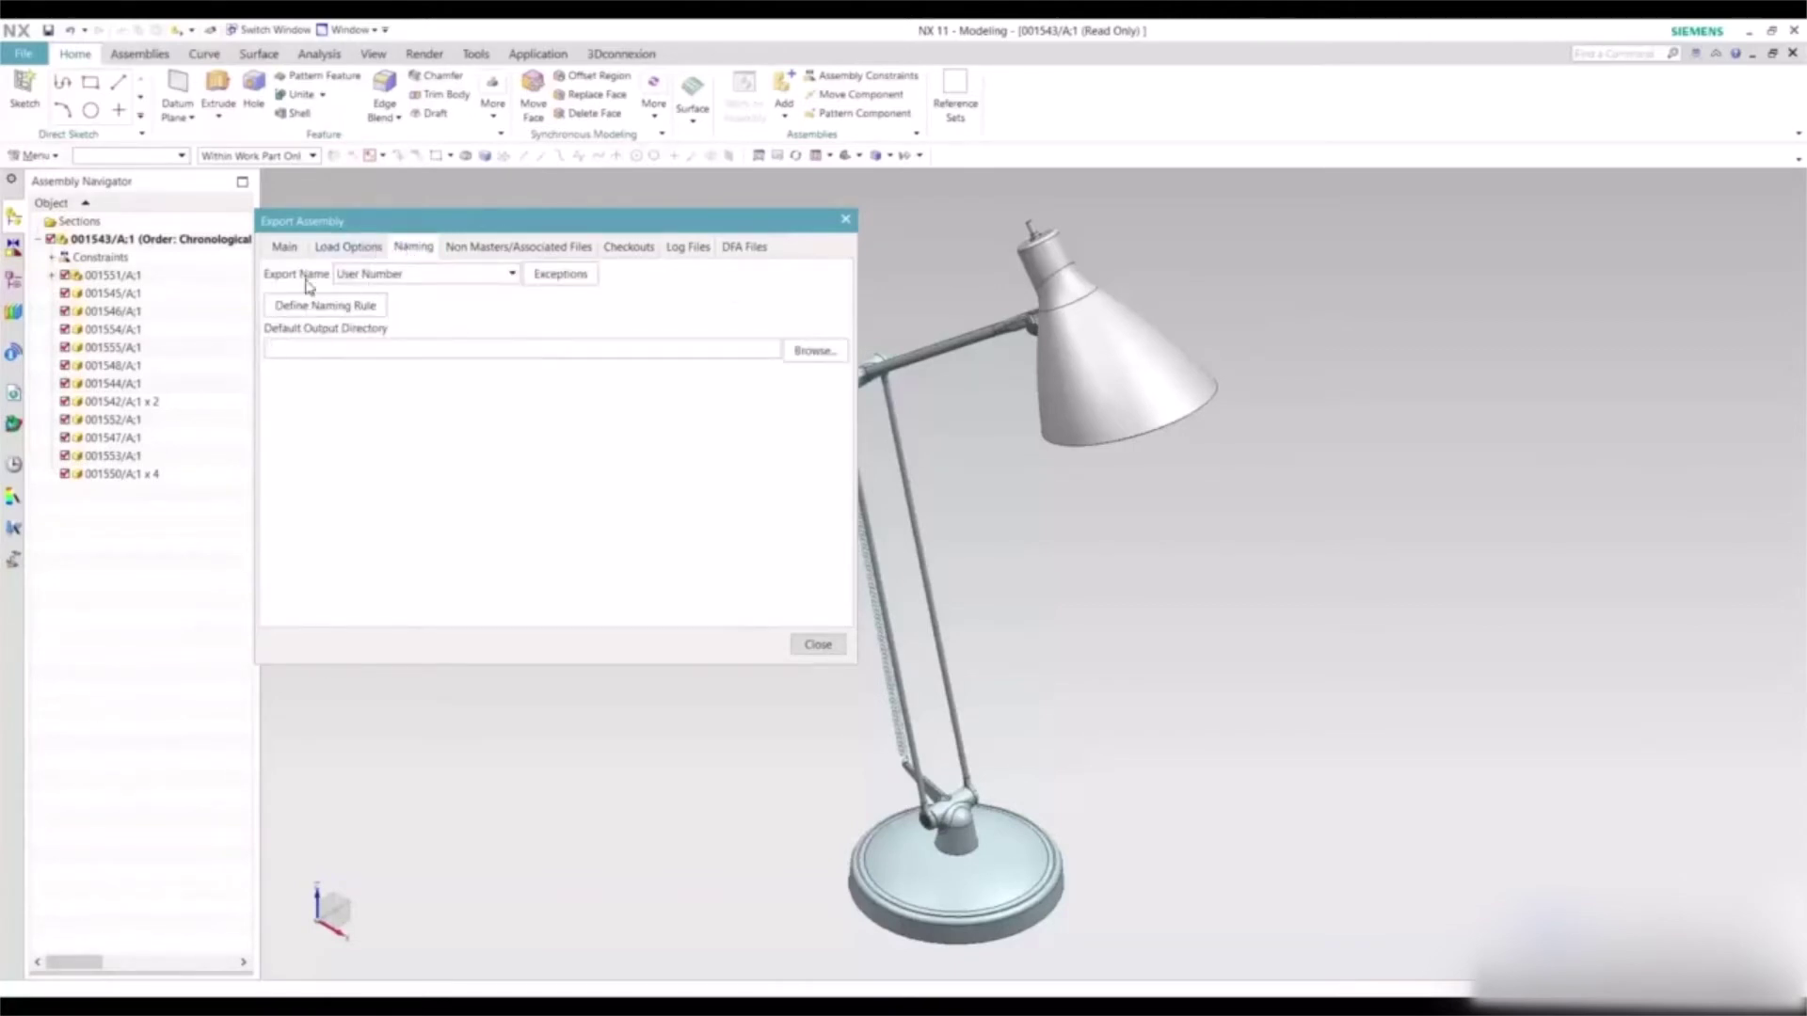
Set Export Name to Auto Translate and select the Default Output Directory field.
{"action": "left_click", "coordinate": [478, 278]}
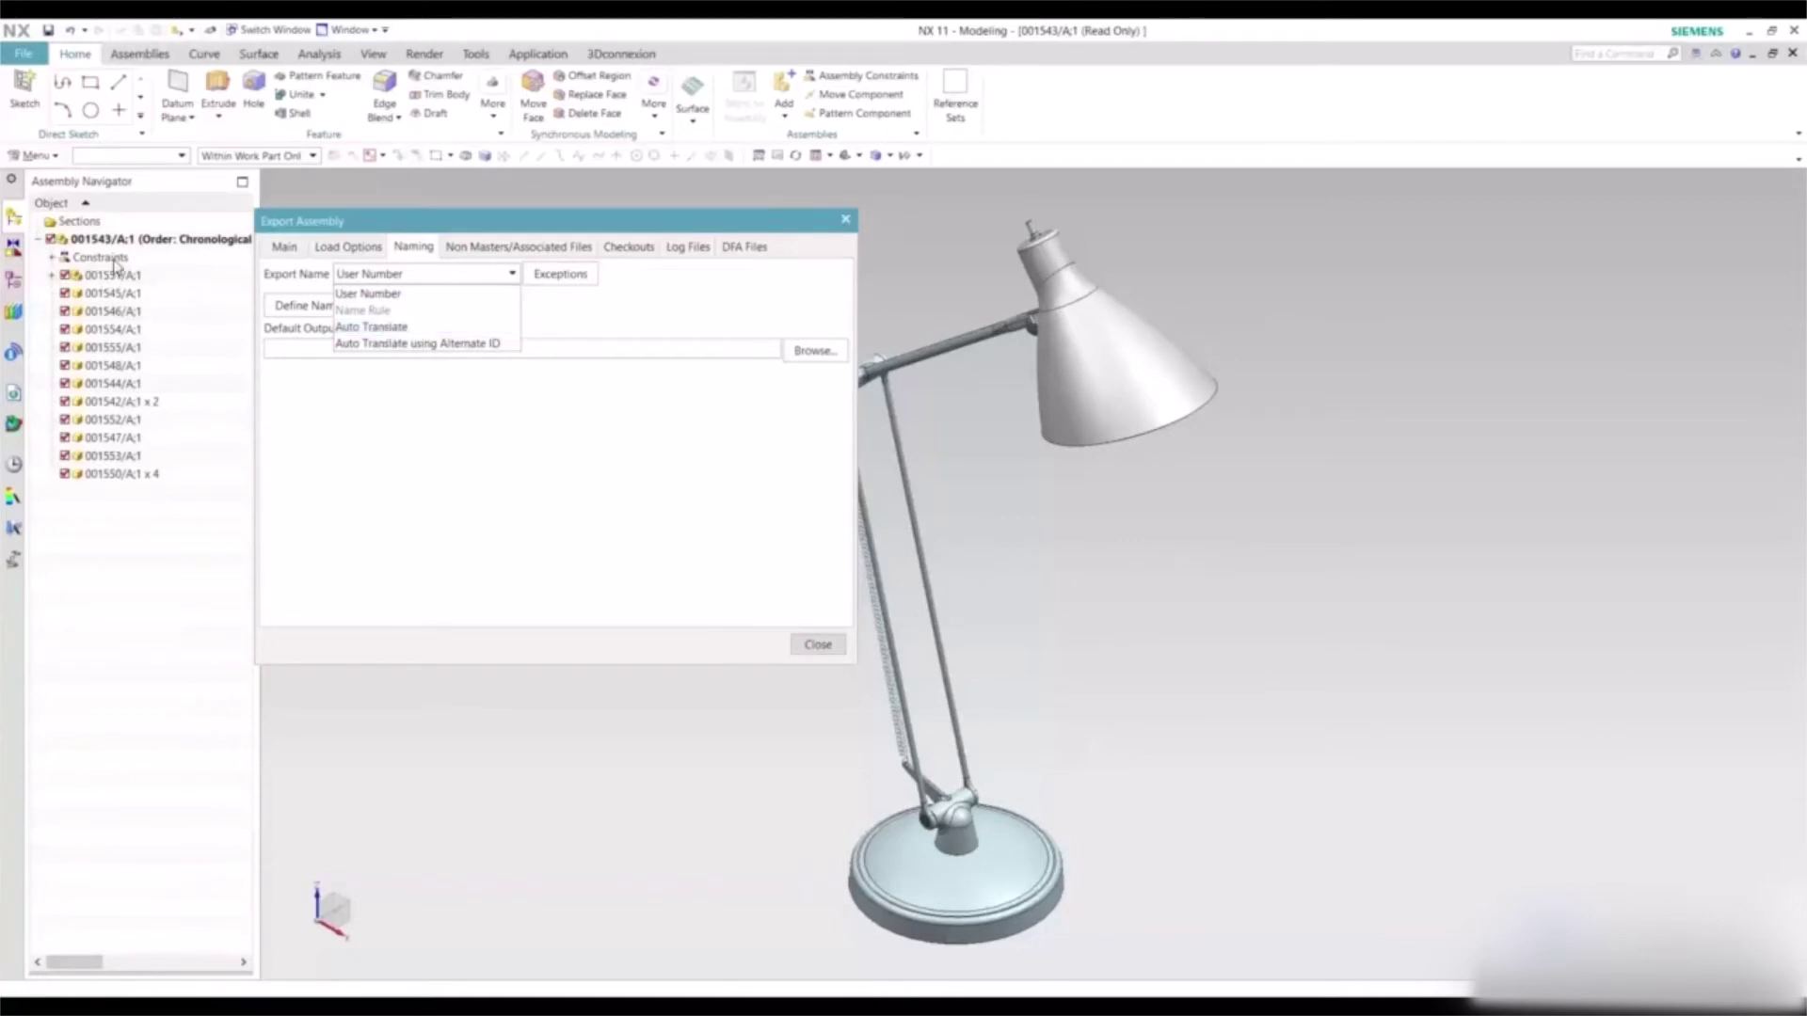
{"action": "left_click", "coordinate": [408, 328]}
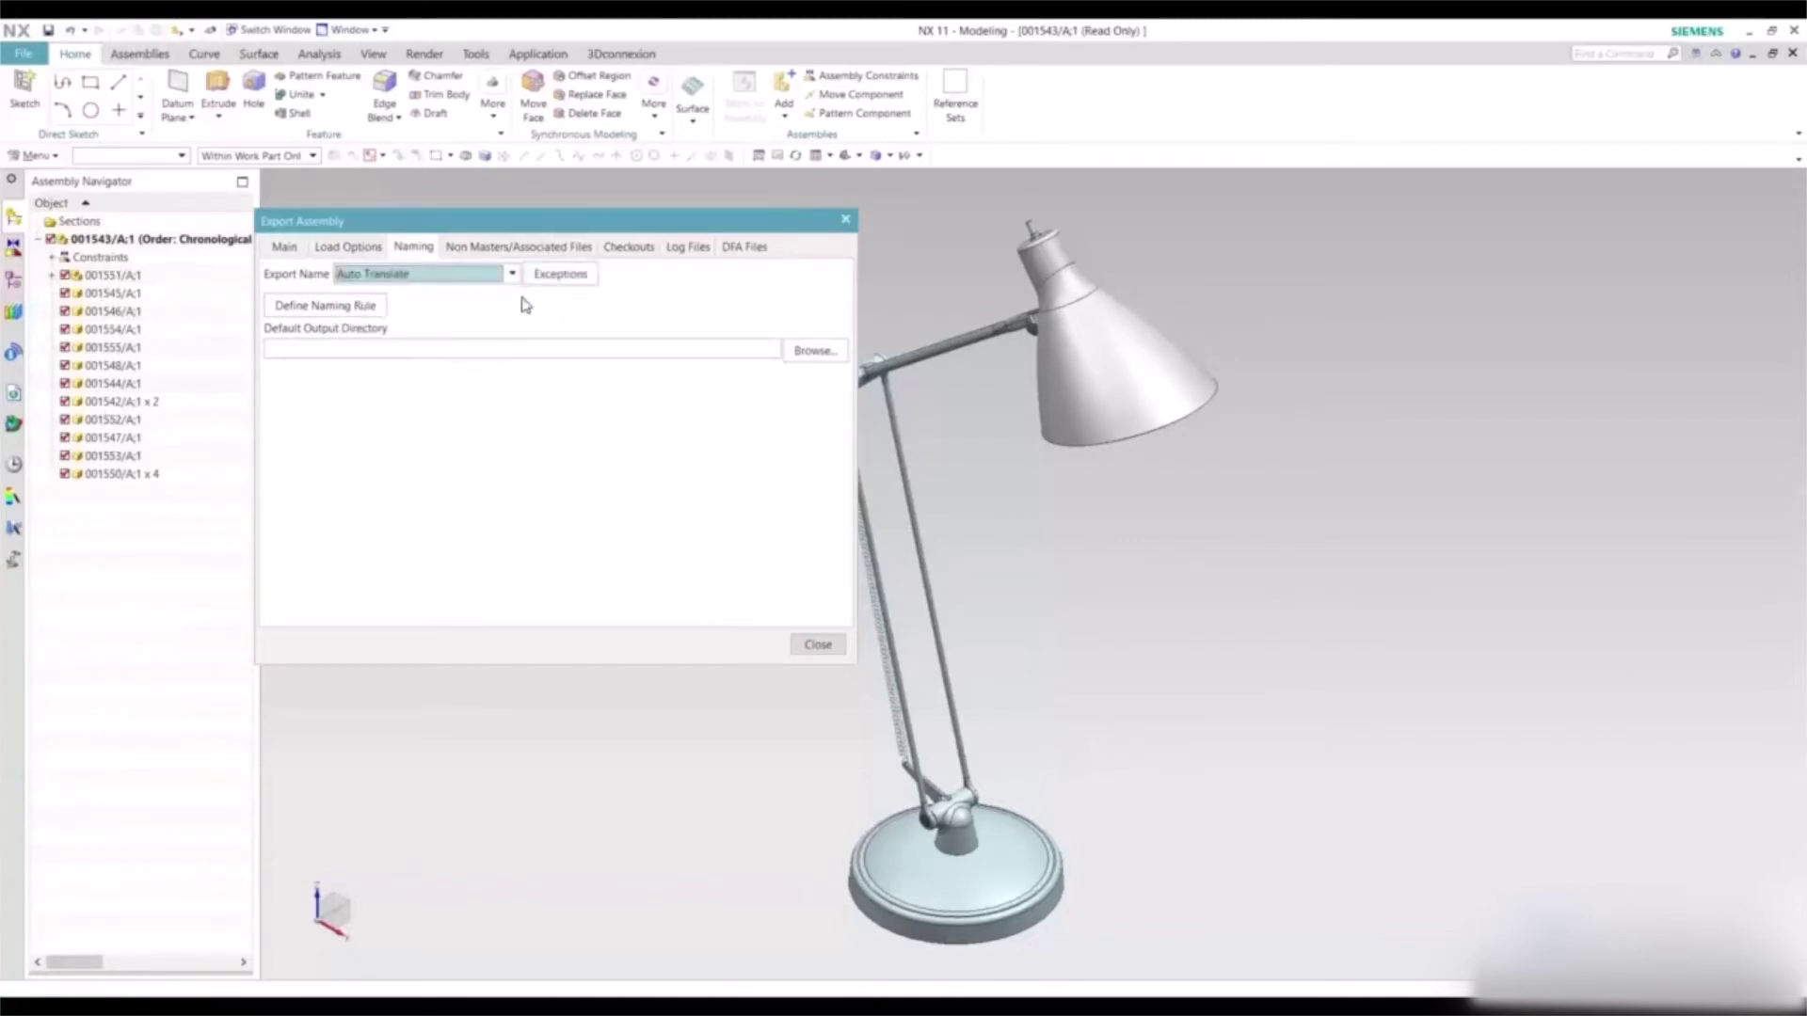
{"action": "left_click", "coordinate": [600, 348]}
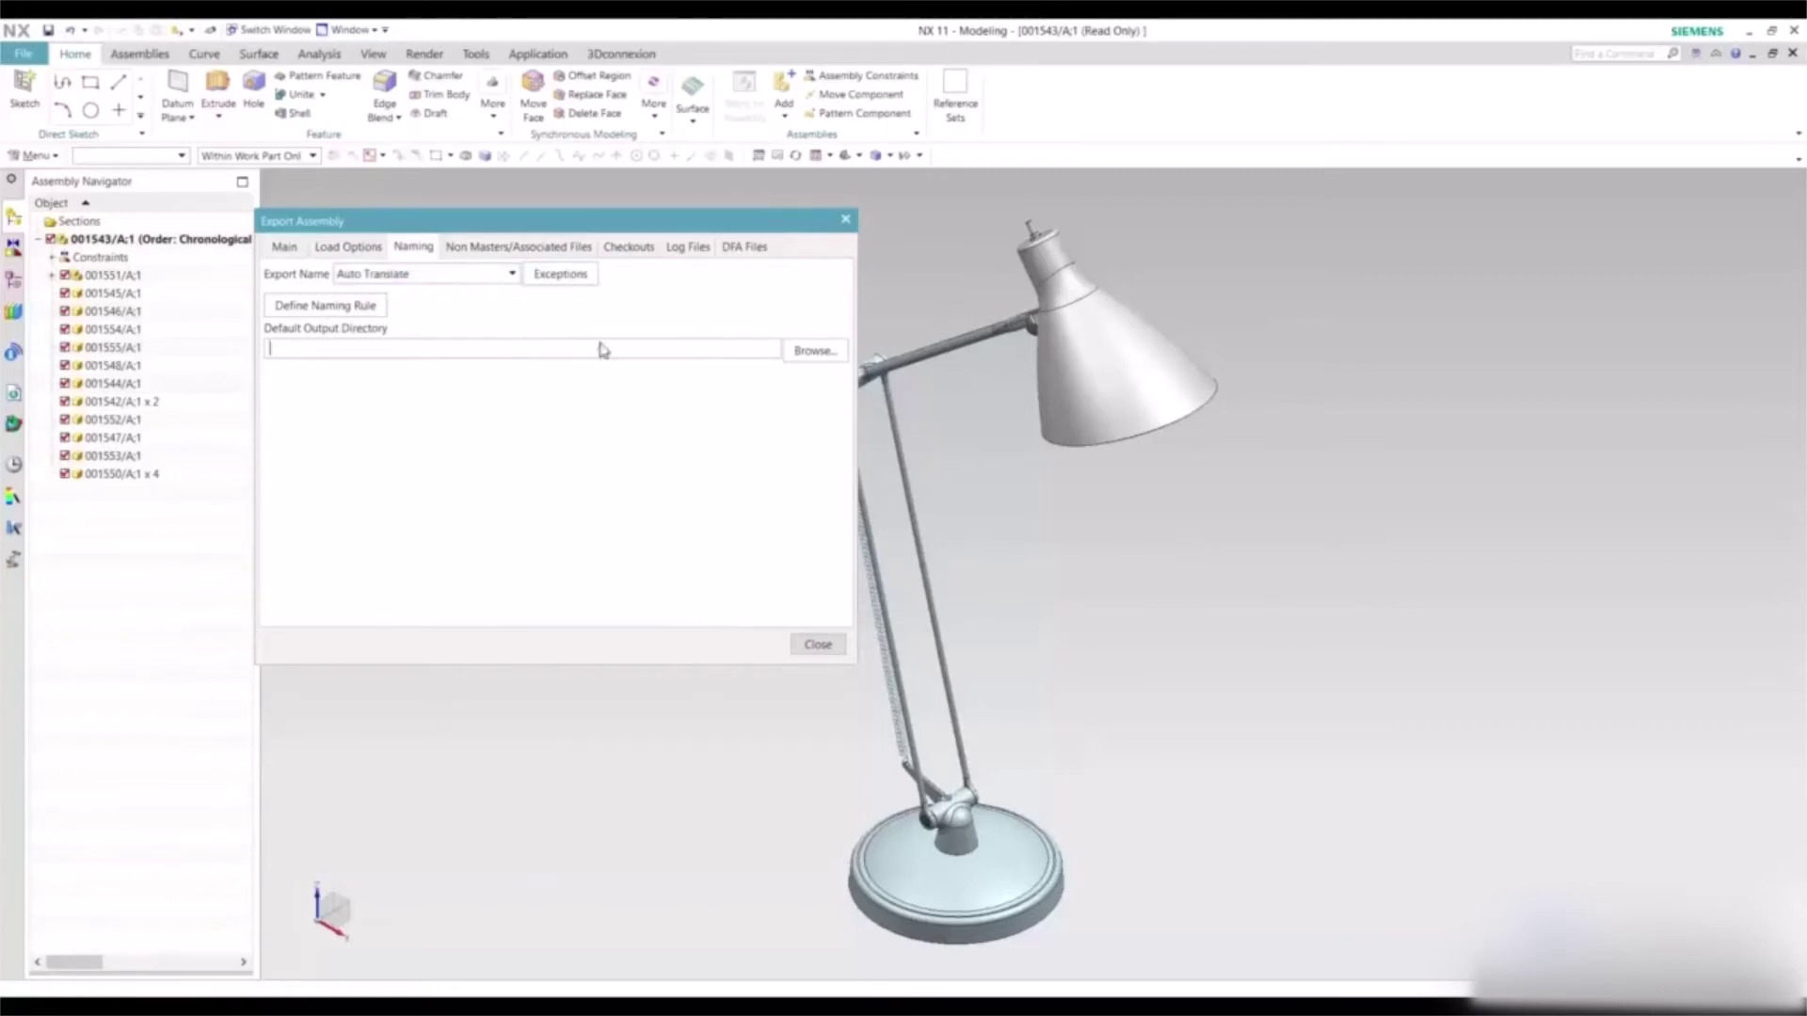
Create a new folder named Test on the Desktop and accept the Desktop as output directory.
{"action": "left_click", "coordinate": [796, 352]}
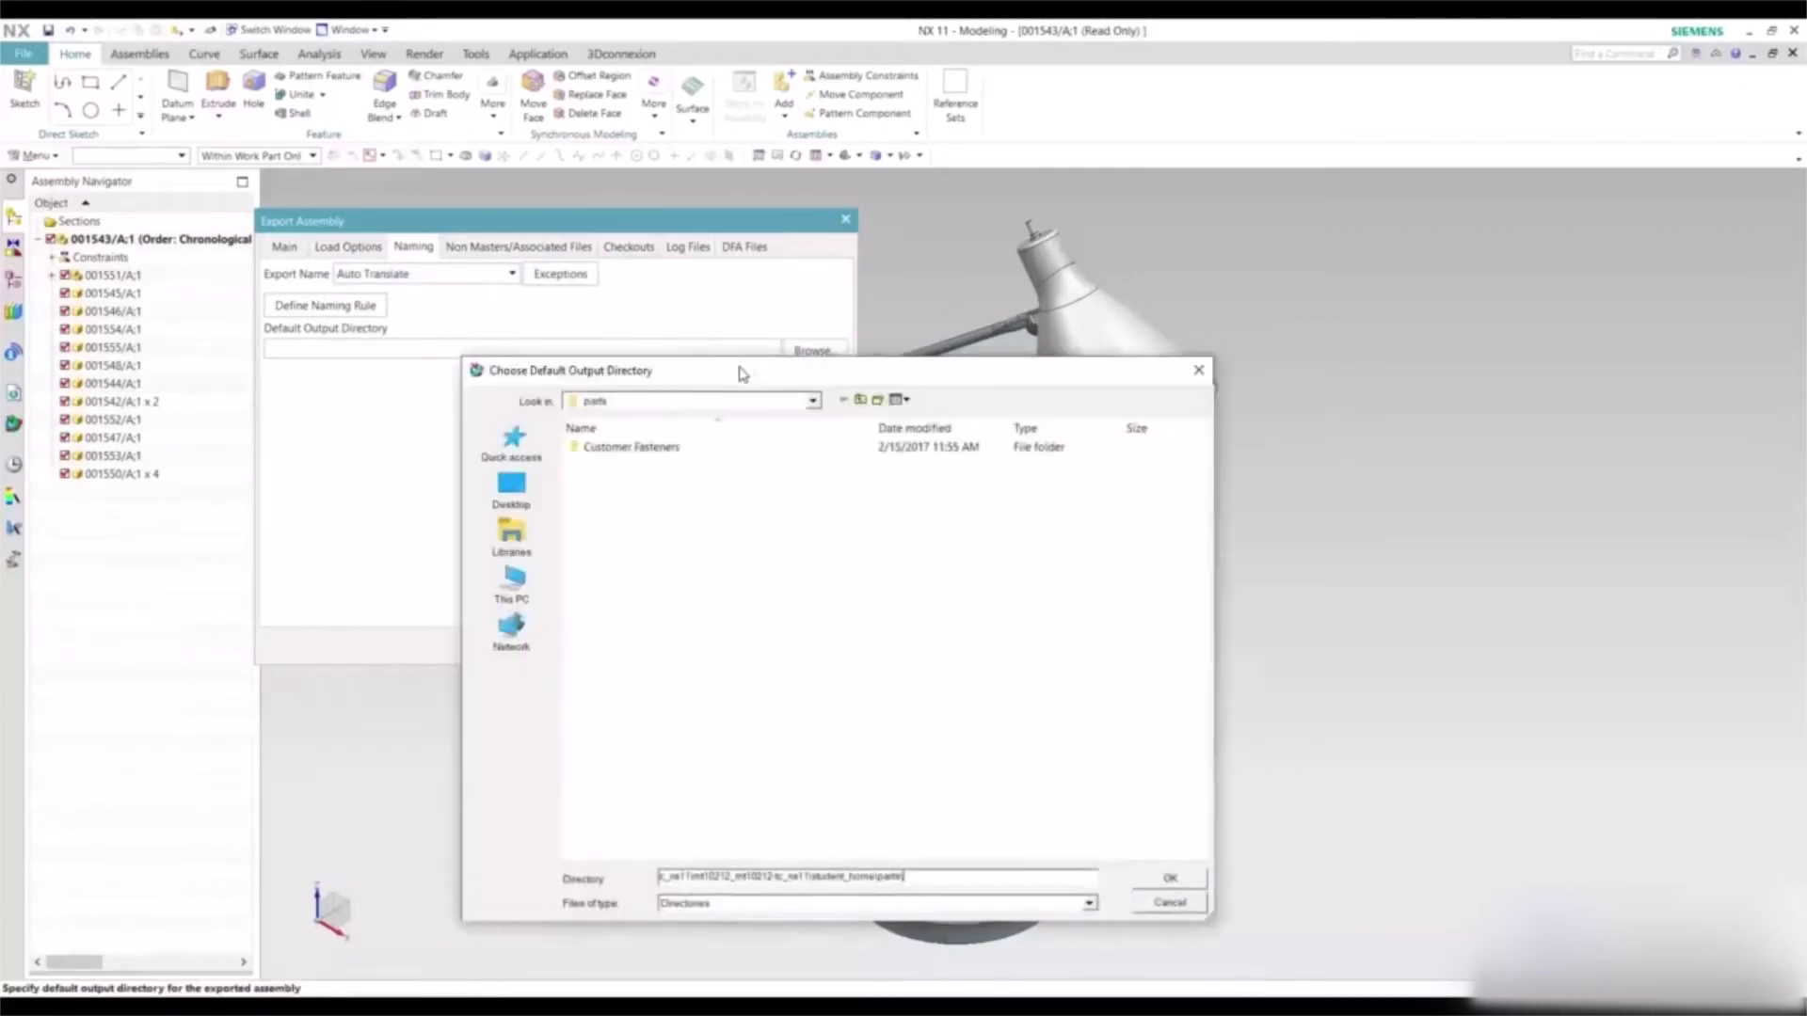
{"action": "left_click", "coordinate": [511, 487]}
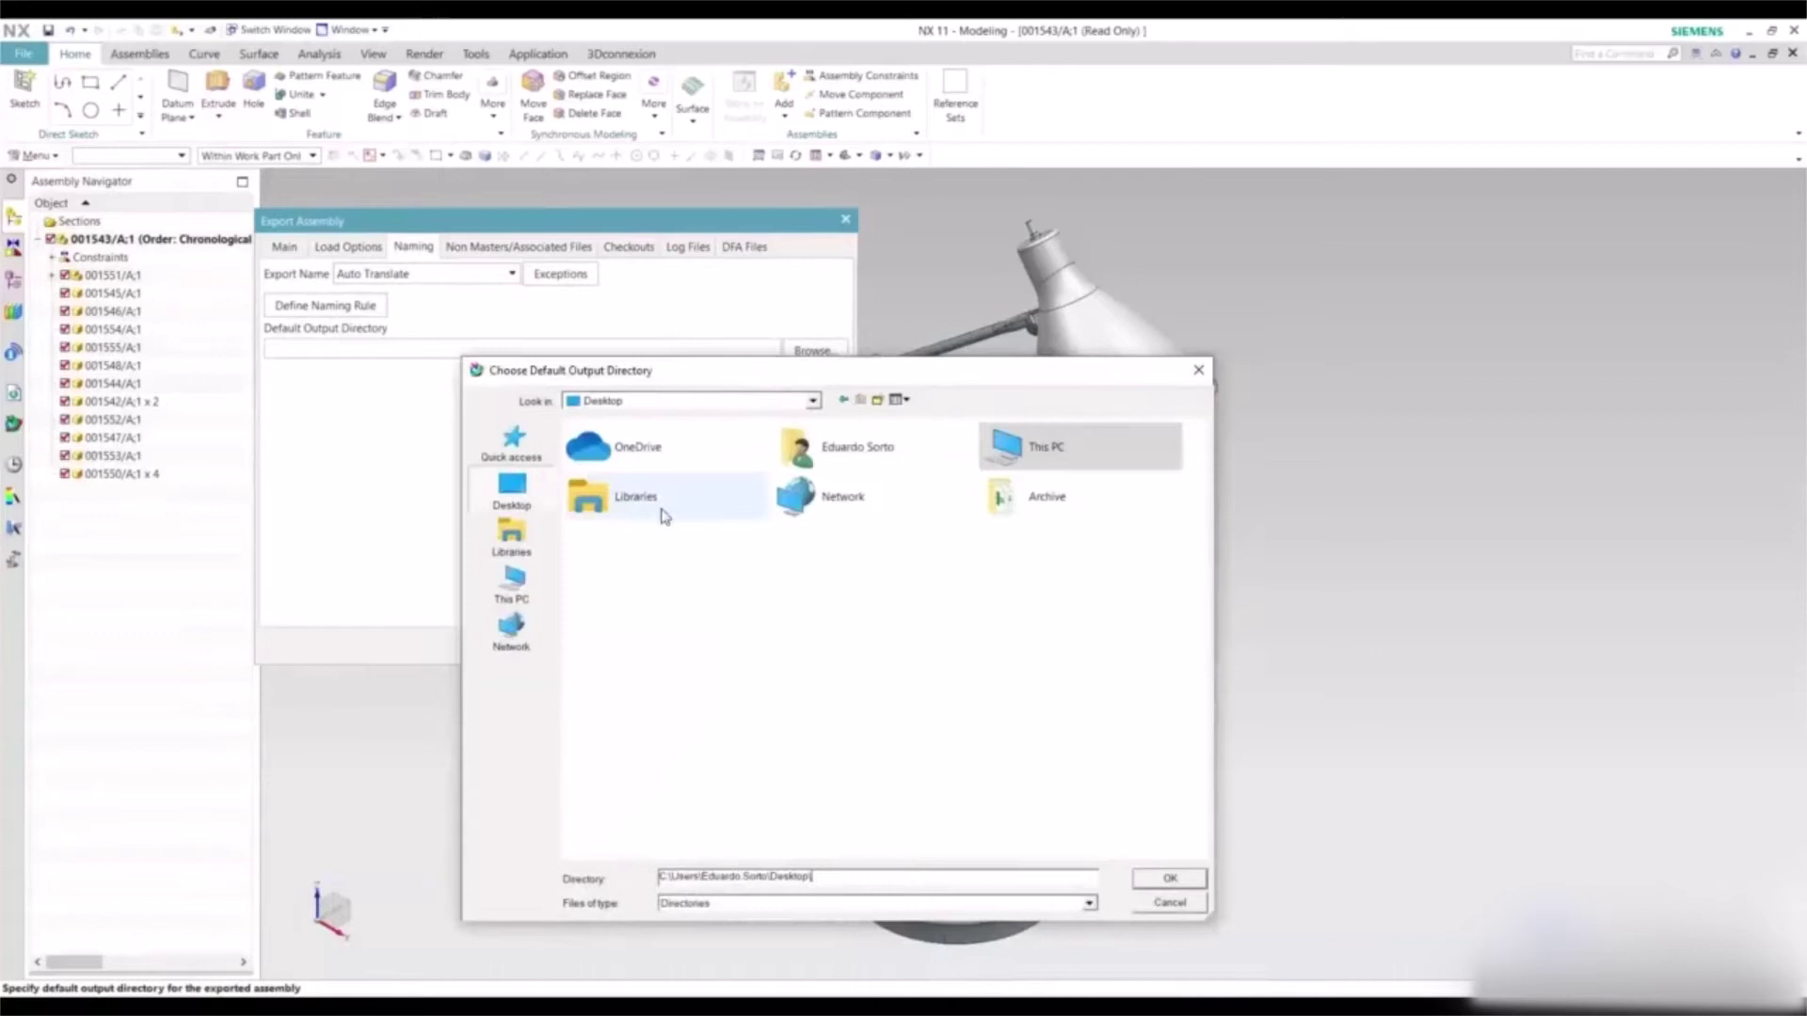
{"action": "right_click", "coordinate": [716, 583]}
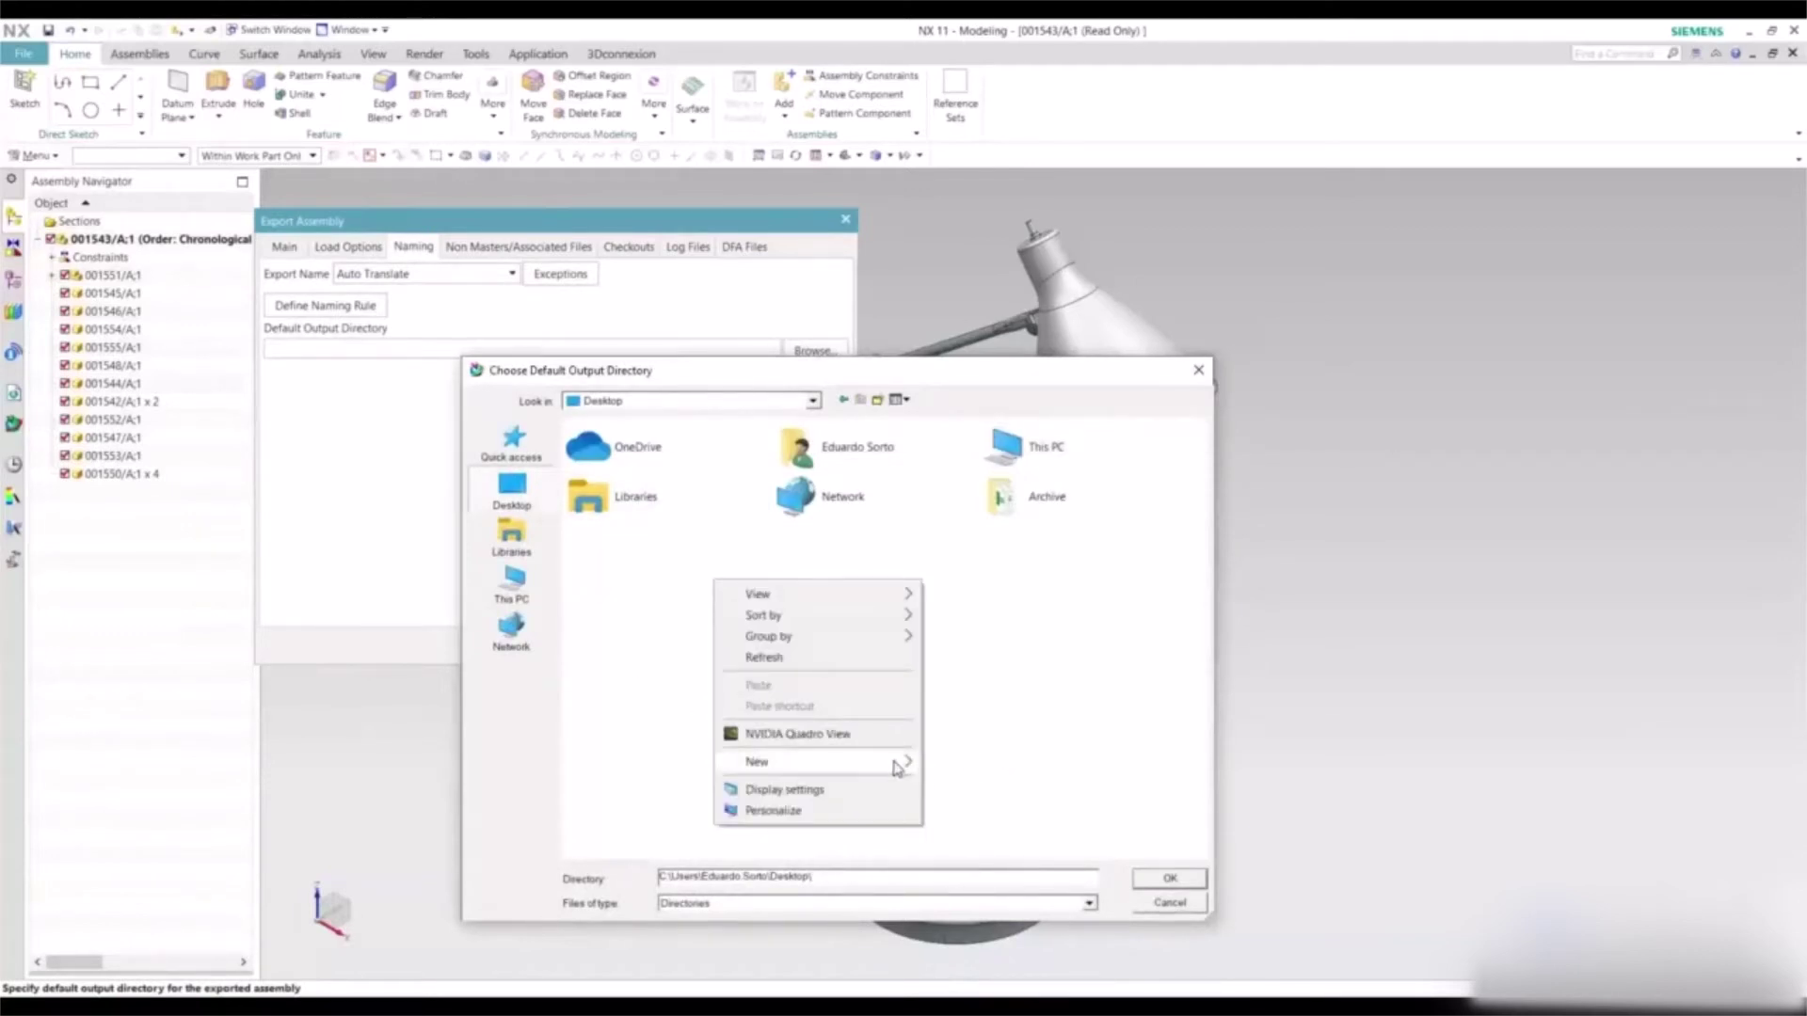
{"action": "mouse_move", "coordinate": [899, 765]}
{"action": "left_click", "coordinate": [995, 395]}
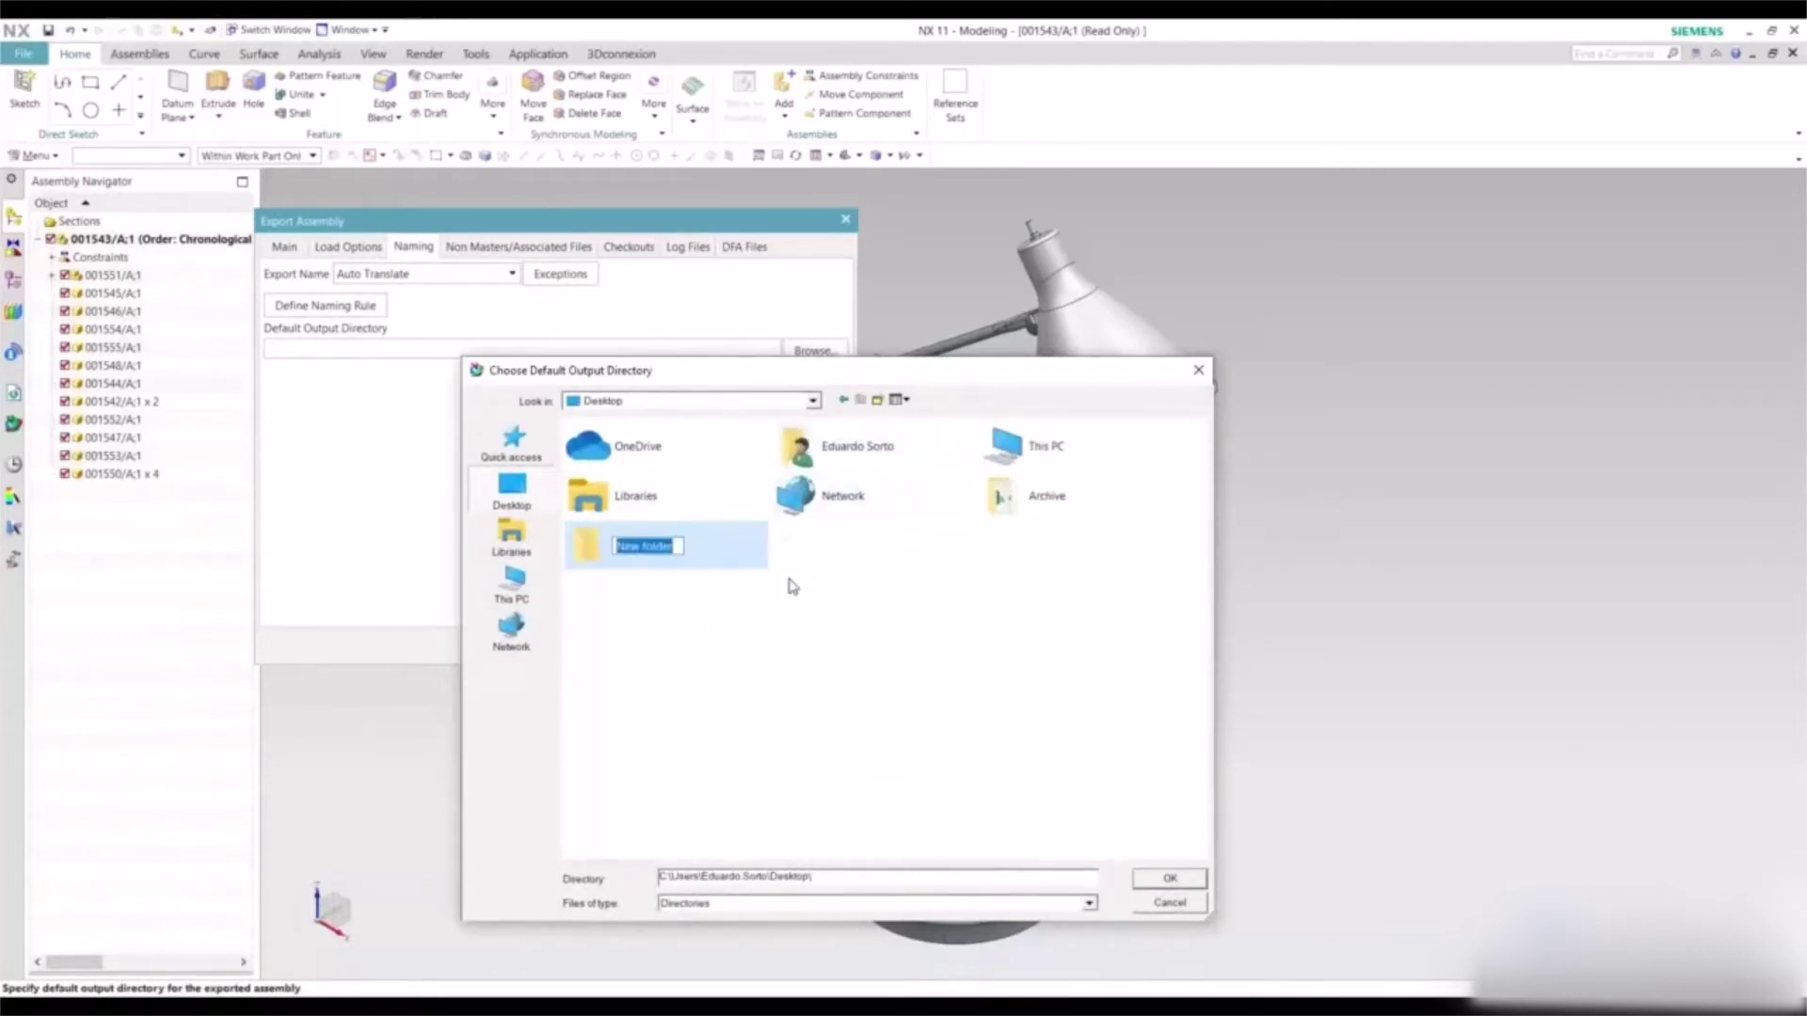
{"action": "type", "text": "Test"}
{"action": "left_click", "coordinate": [723, 563]}
{"action": "left_click", "coordinate": [1169, 880]}
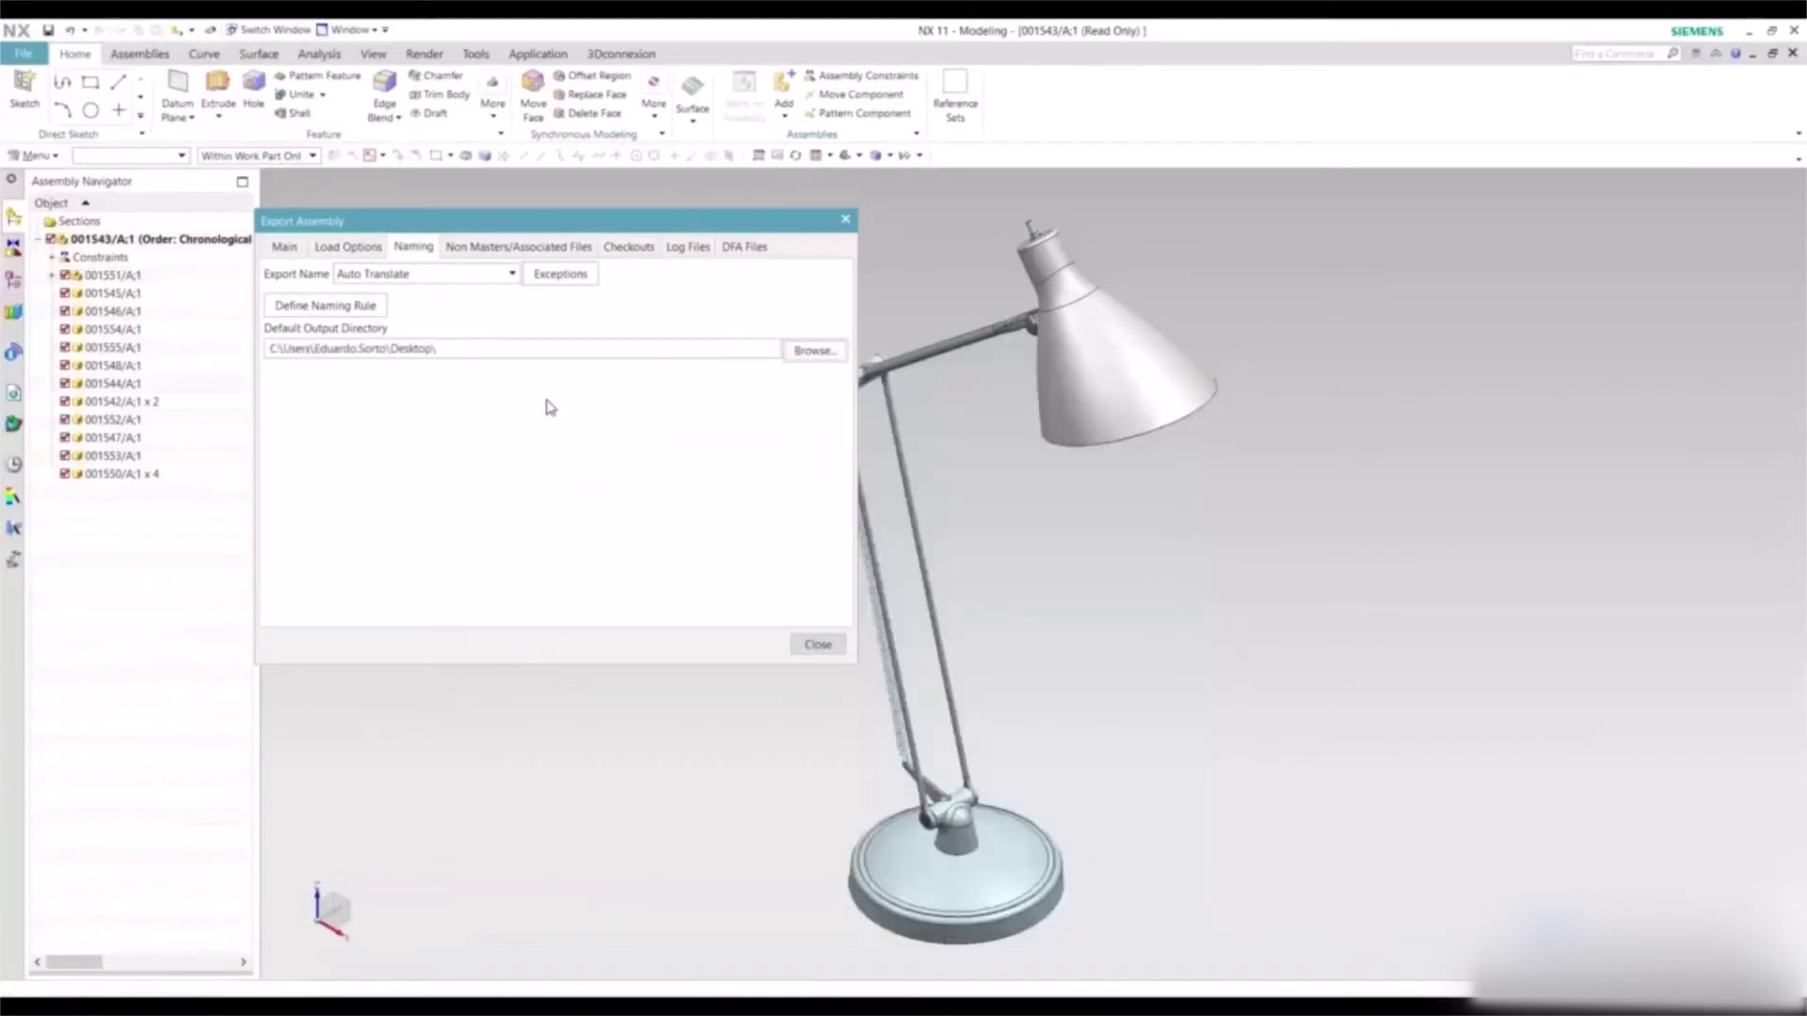
Change the default output directory to the Desktop Test folder.
{"action": "left_click", "coordinate": [810, 352]}
{"action": "left_click", "coordinate": [685, 474]}
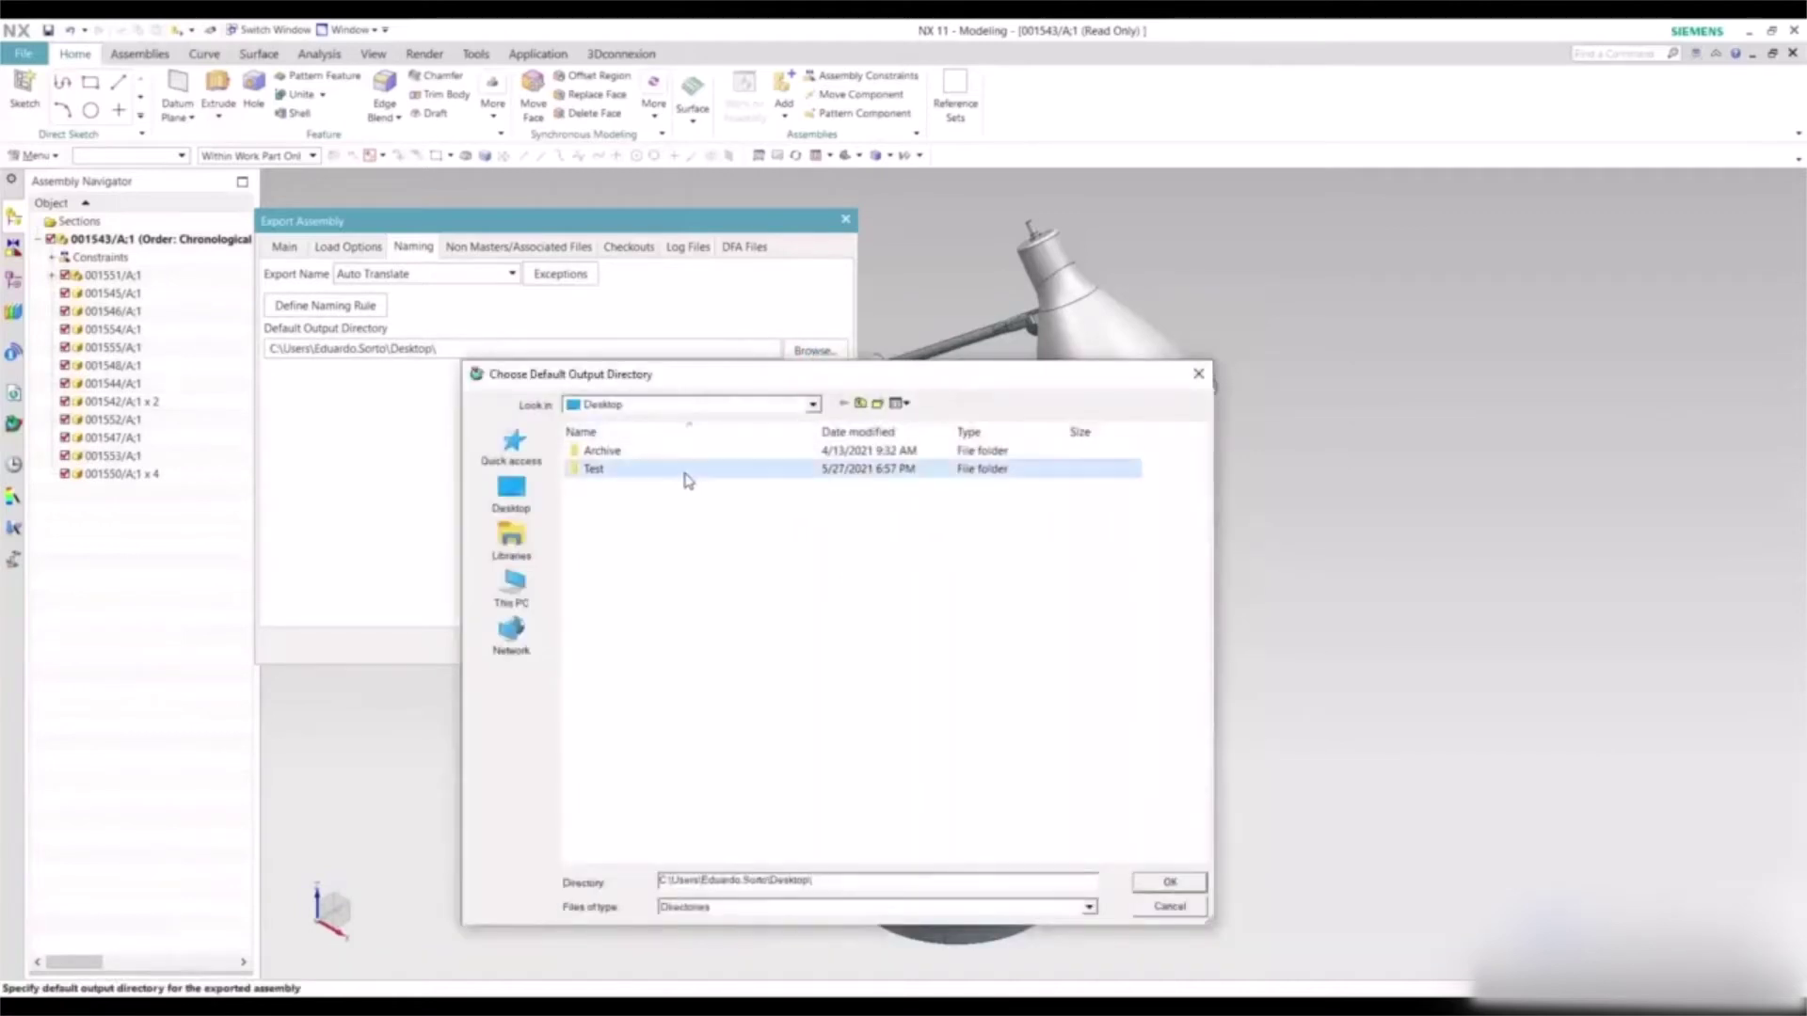
{"action": "double_click", "coordinate": [688, 473]}
{"action": "left_click", "coordinate": [1197, 888]}
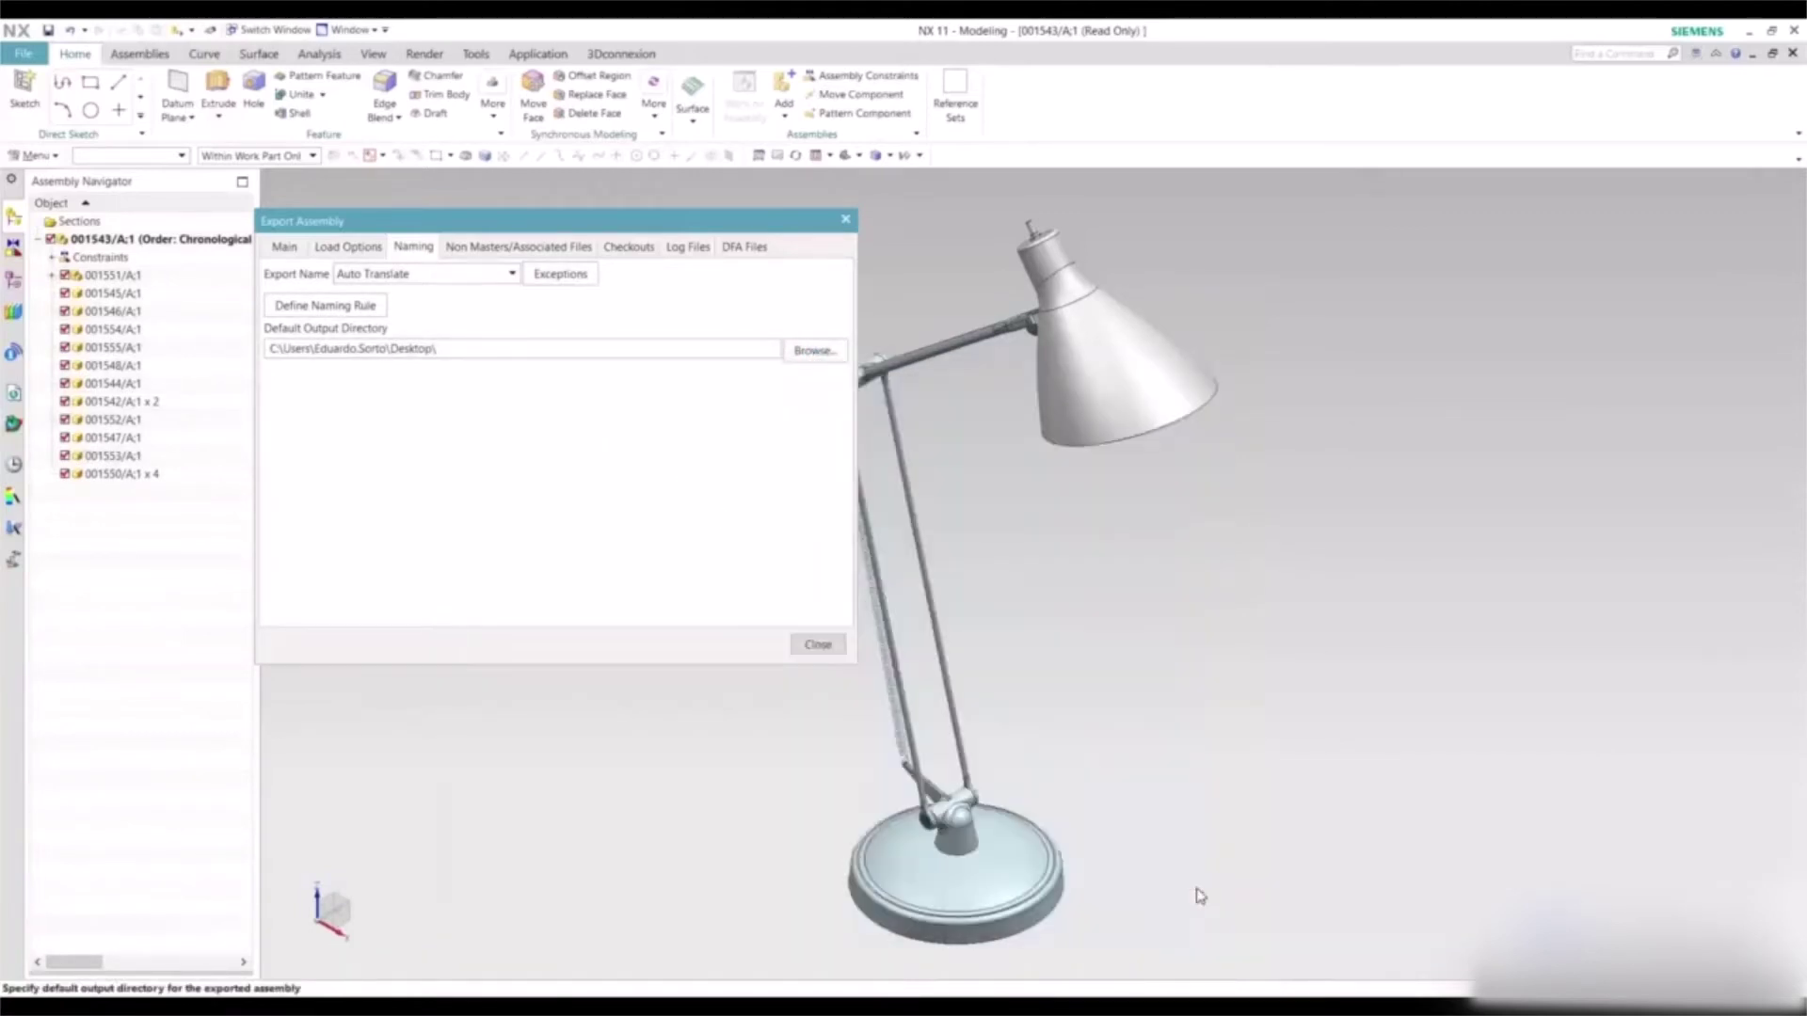
Review the Non Masters/Associated Files options, leaving Drawings unticked, then show Checkouts.
{"action": "left_click", "coordinate": [507, 247]}
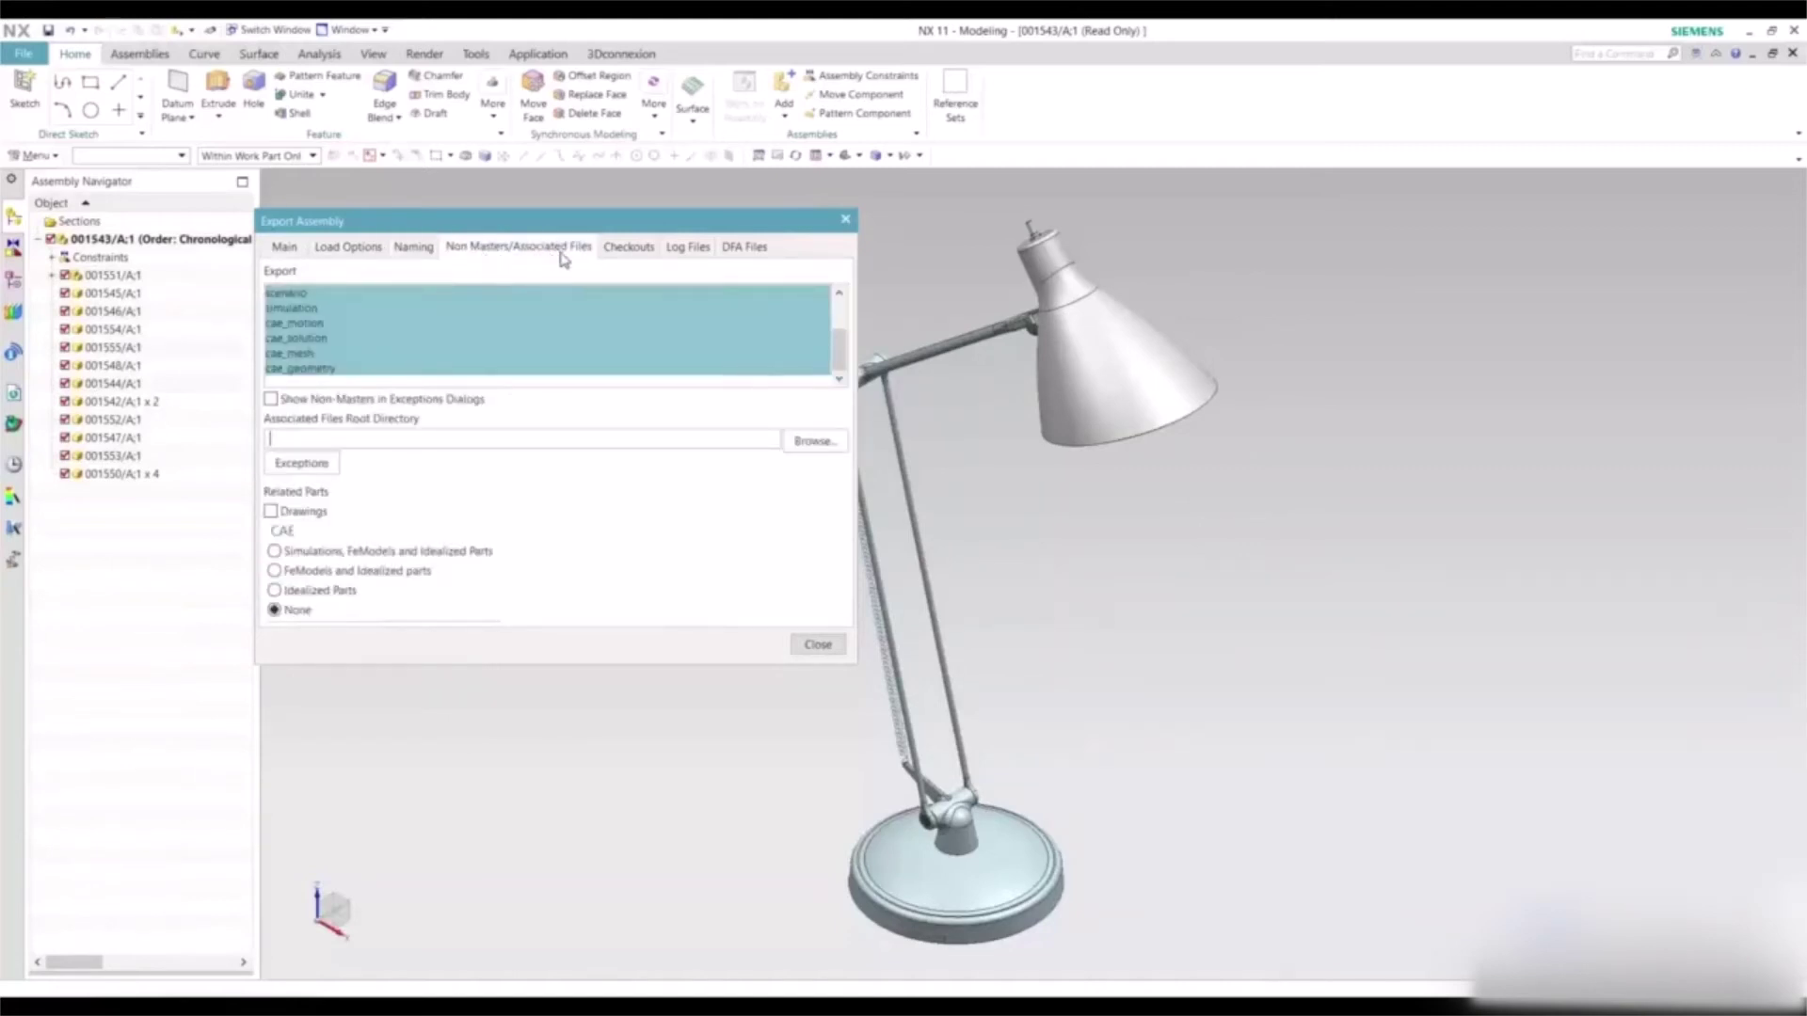
{"action": "scroll", "coordinate": [567, 333], "scroll_direction": "up", "scroll_amount": 2}
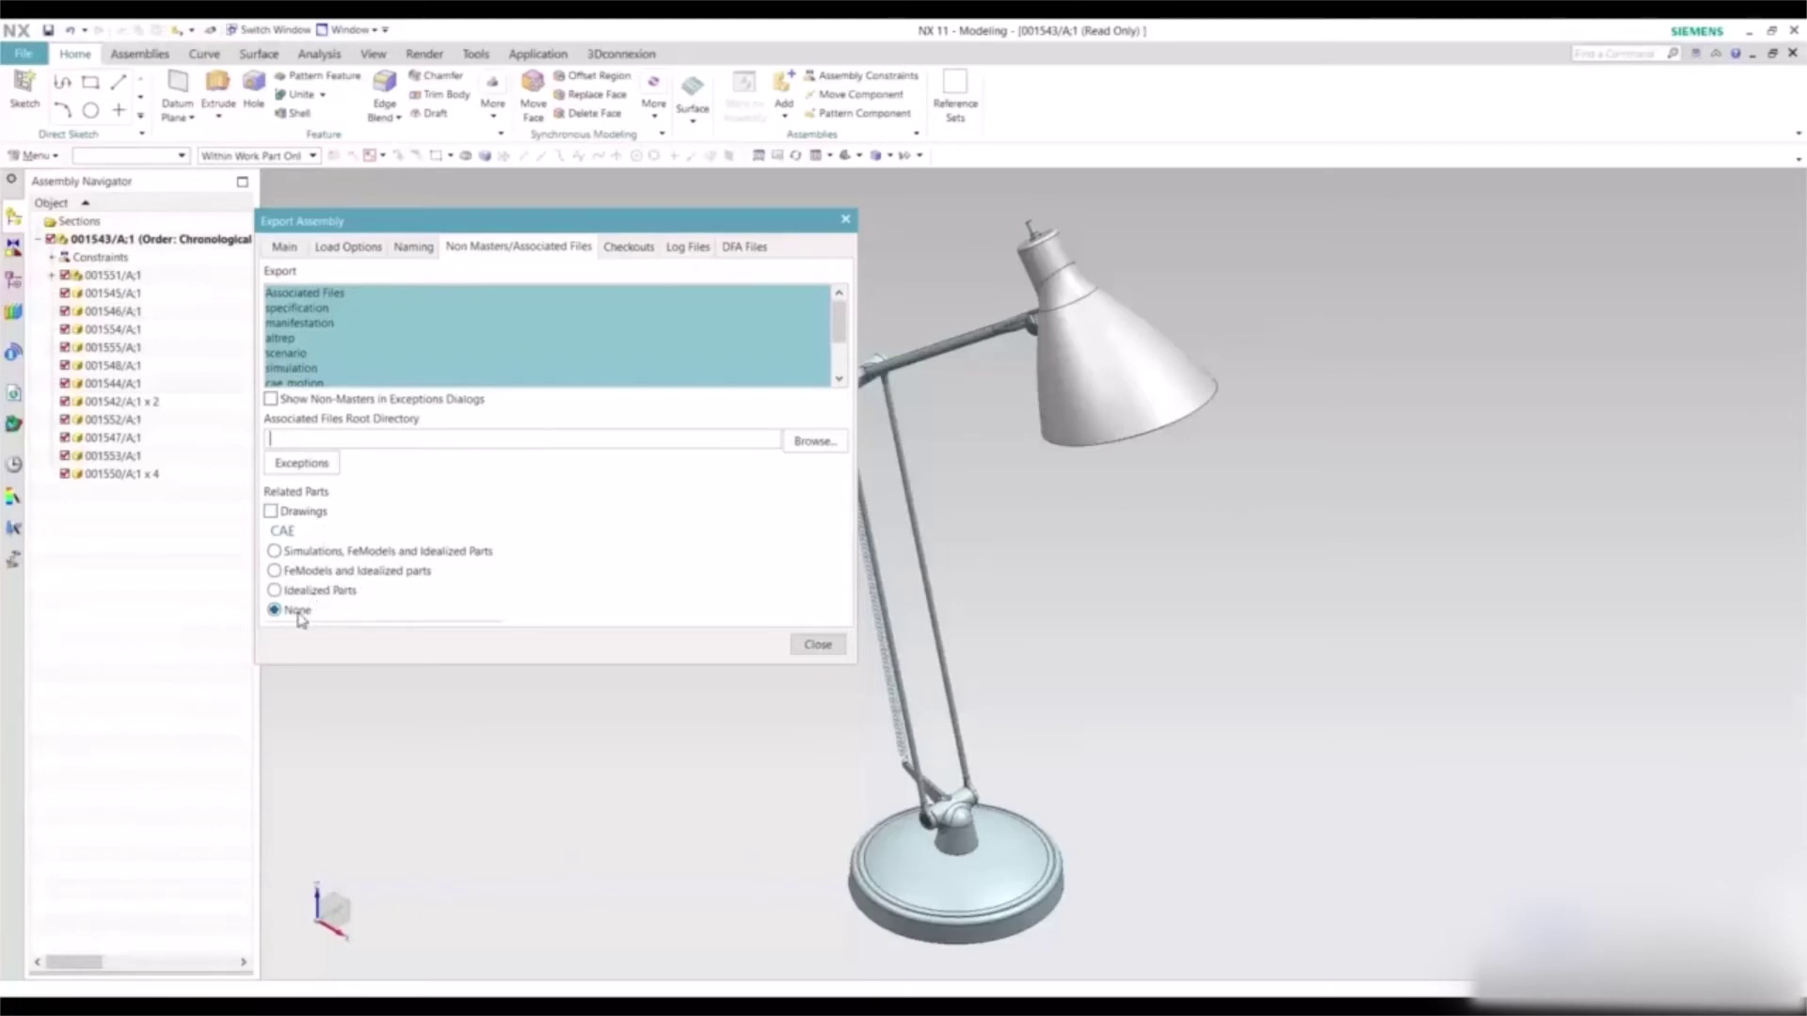
{"action": "left_click", "coordinate": [303, 512]}
{"action": "left_click", "coordinate": [303, 513]}
{"action": "left_click", "coordinate": [629, 248]}
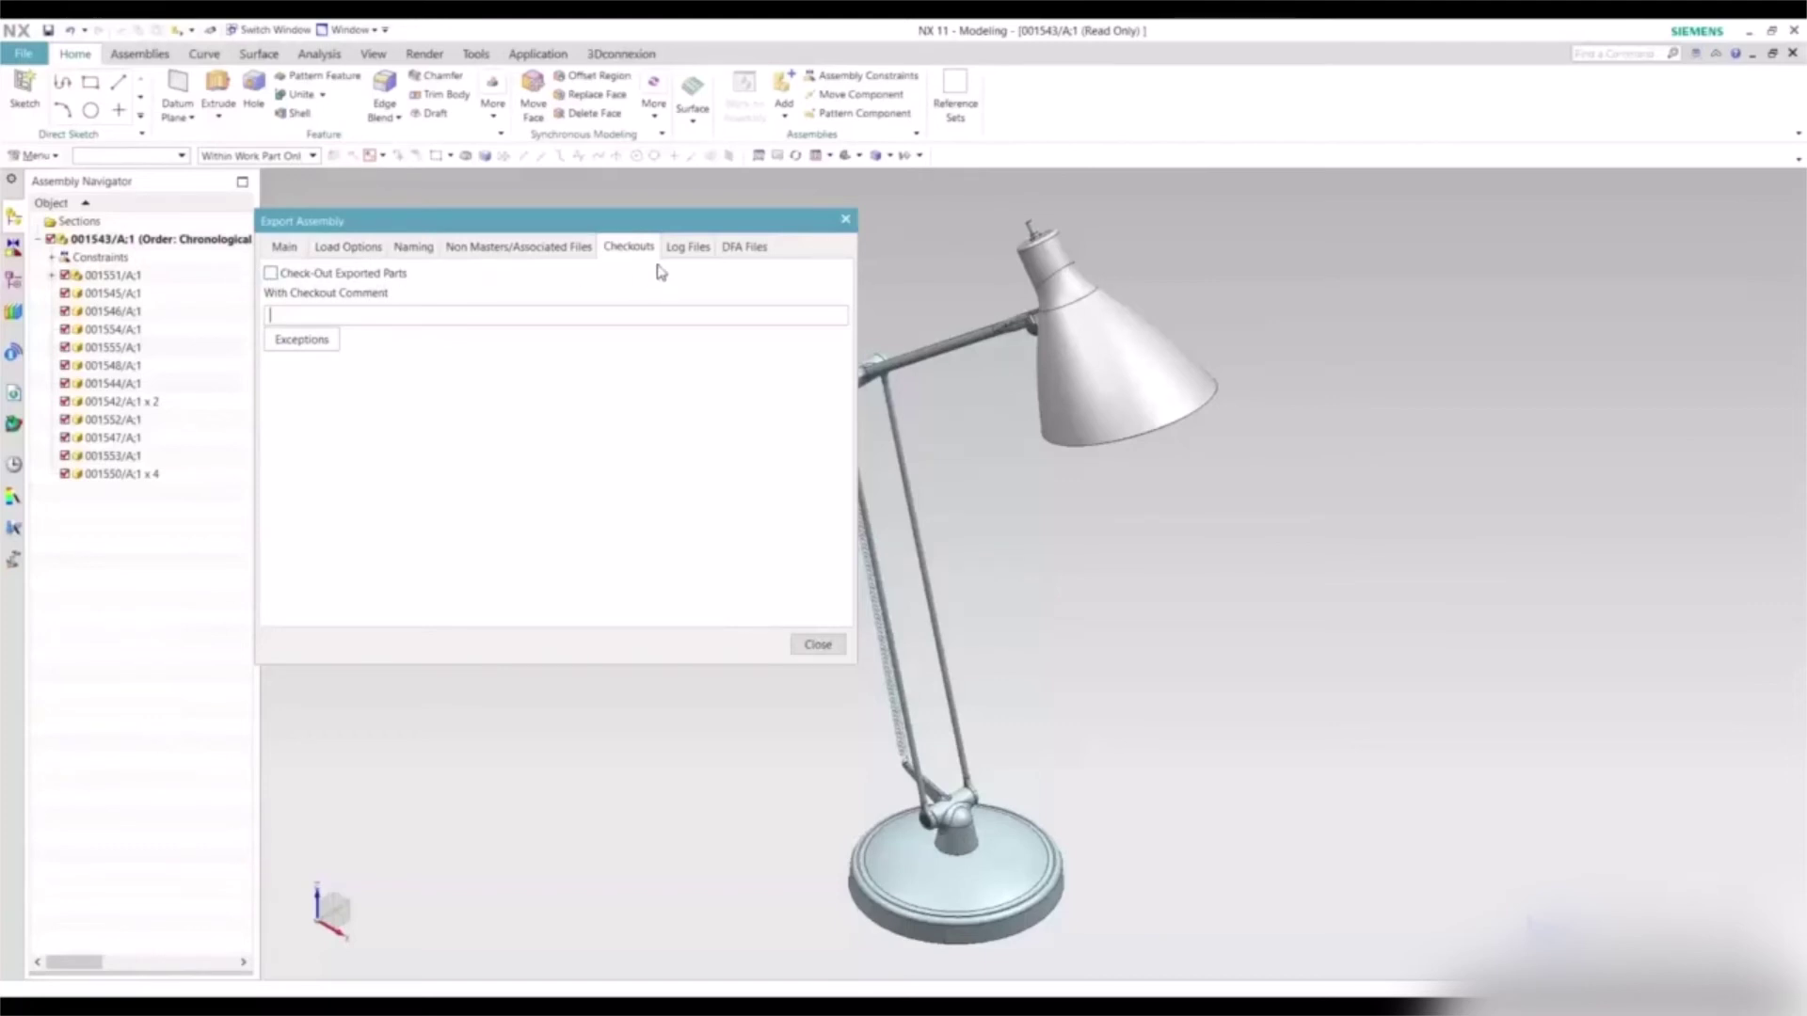
Set the output log file to TestLogFile.clone in the Desktop Test folder.
{"action": "left_click", "coordinate": [699, 252]}
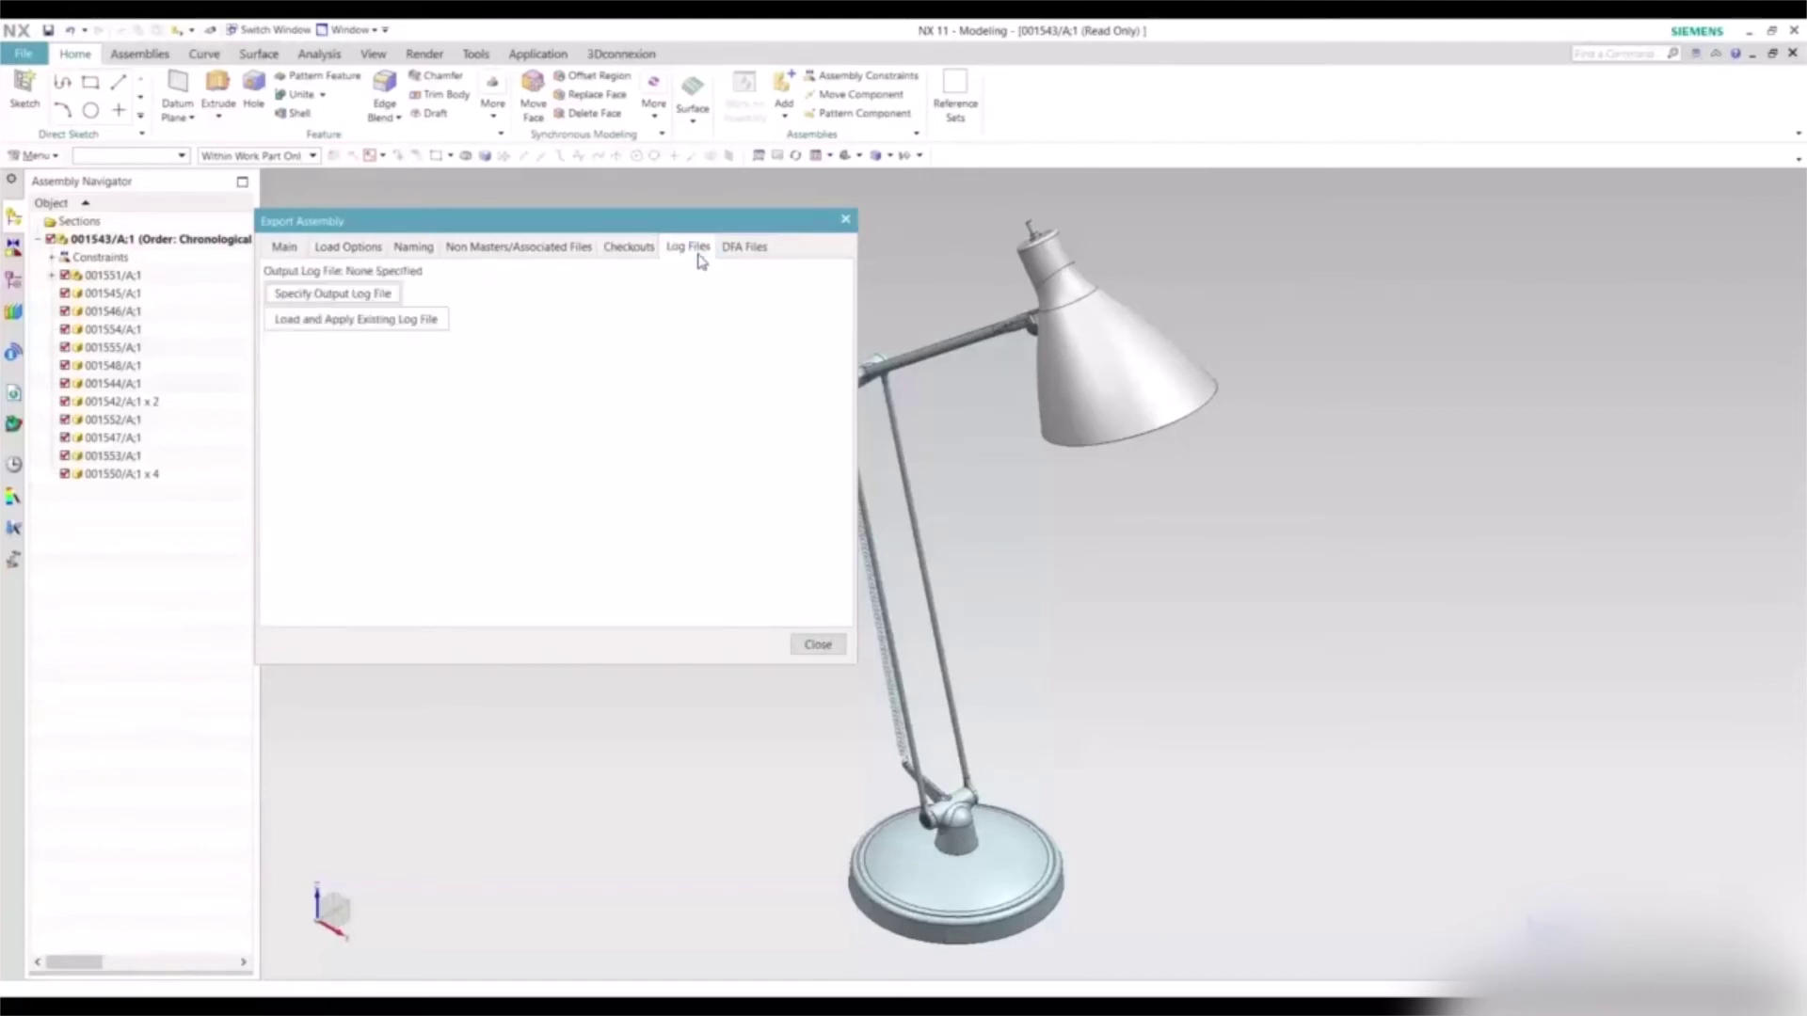
{"action": "left_click", "coordinate": [381, 293]}
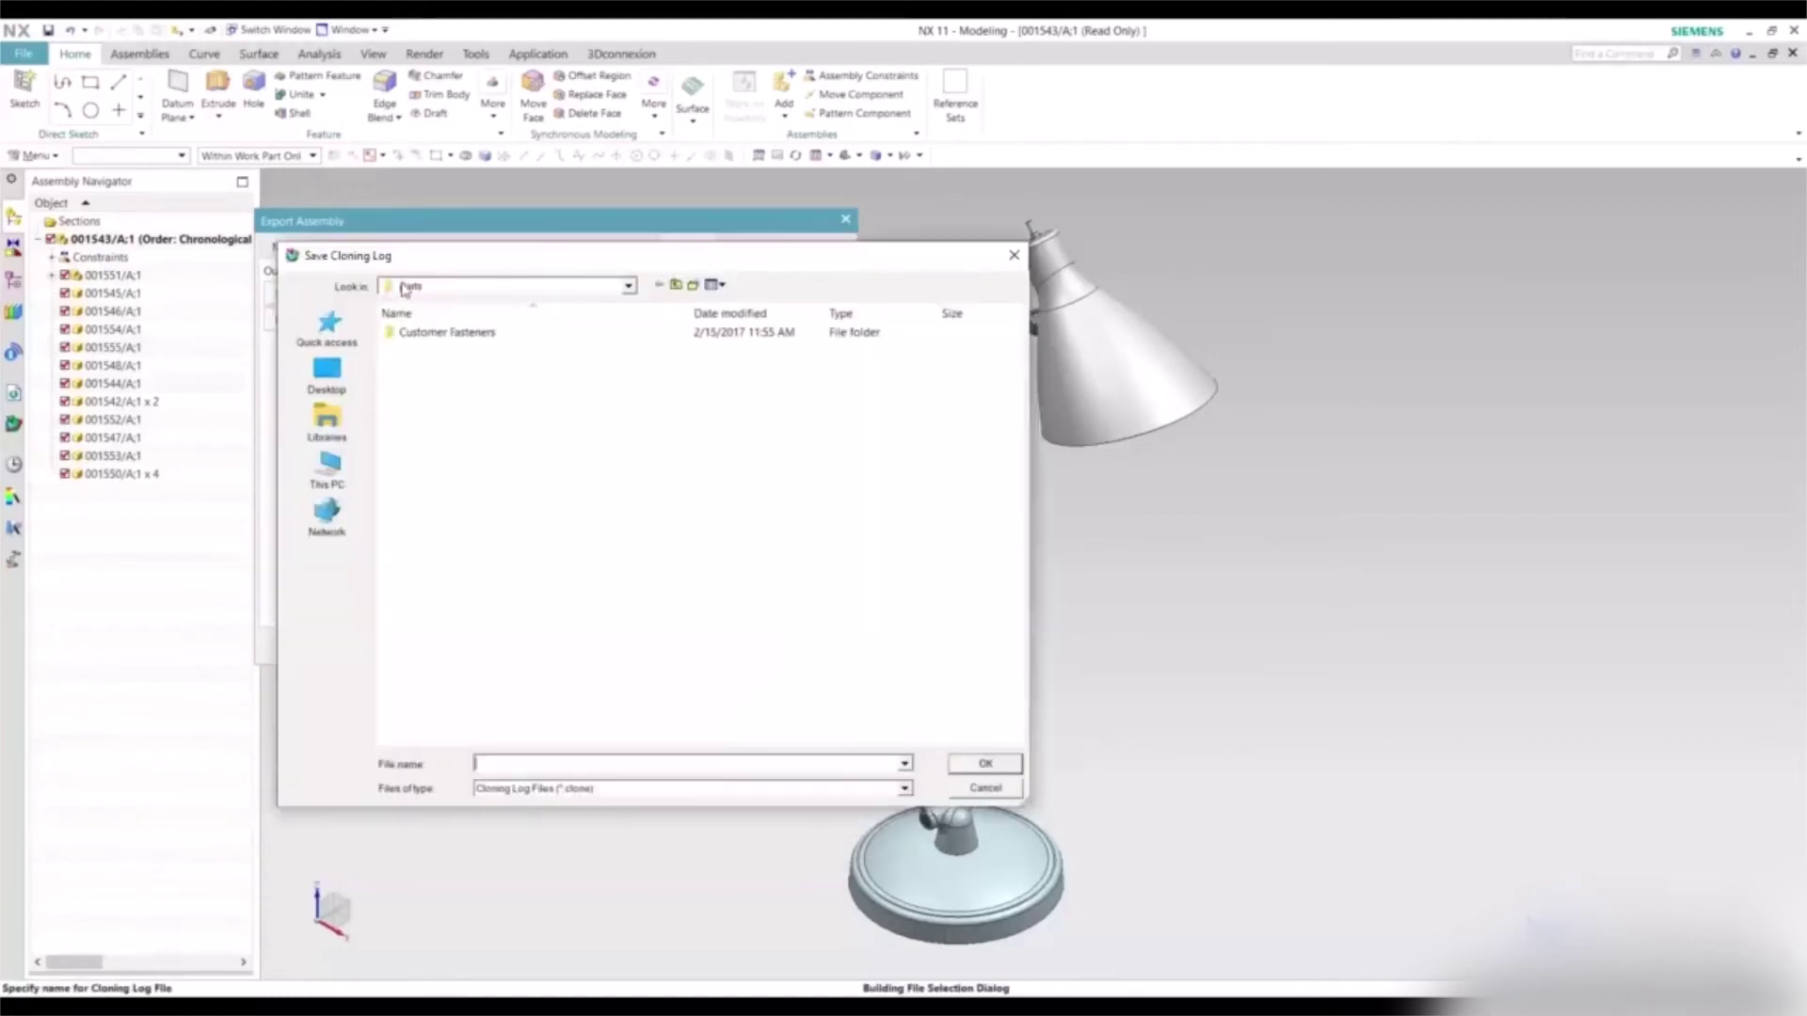
{"action": "left_click", "coordinate": [458, 393]}
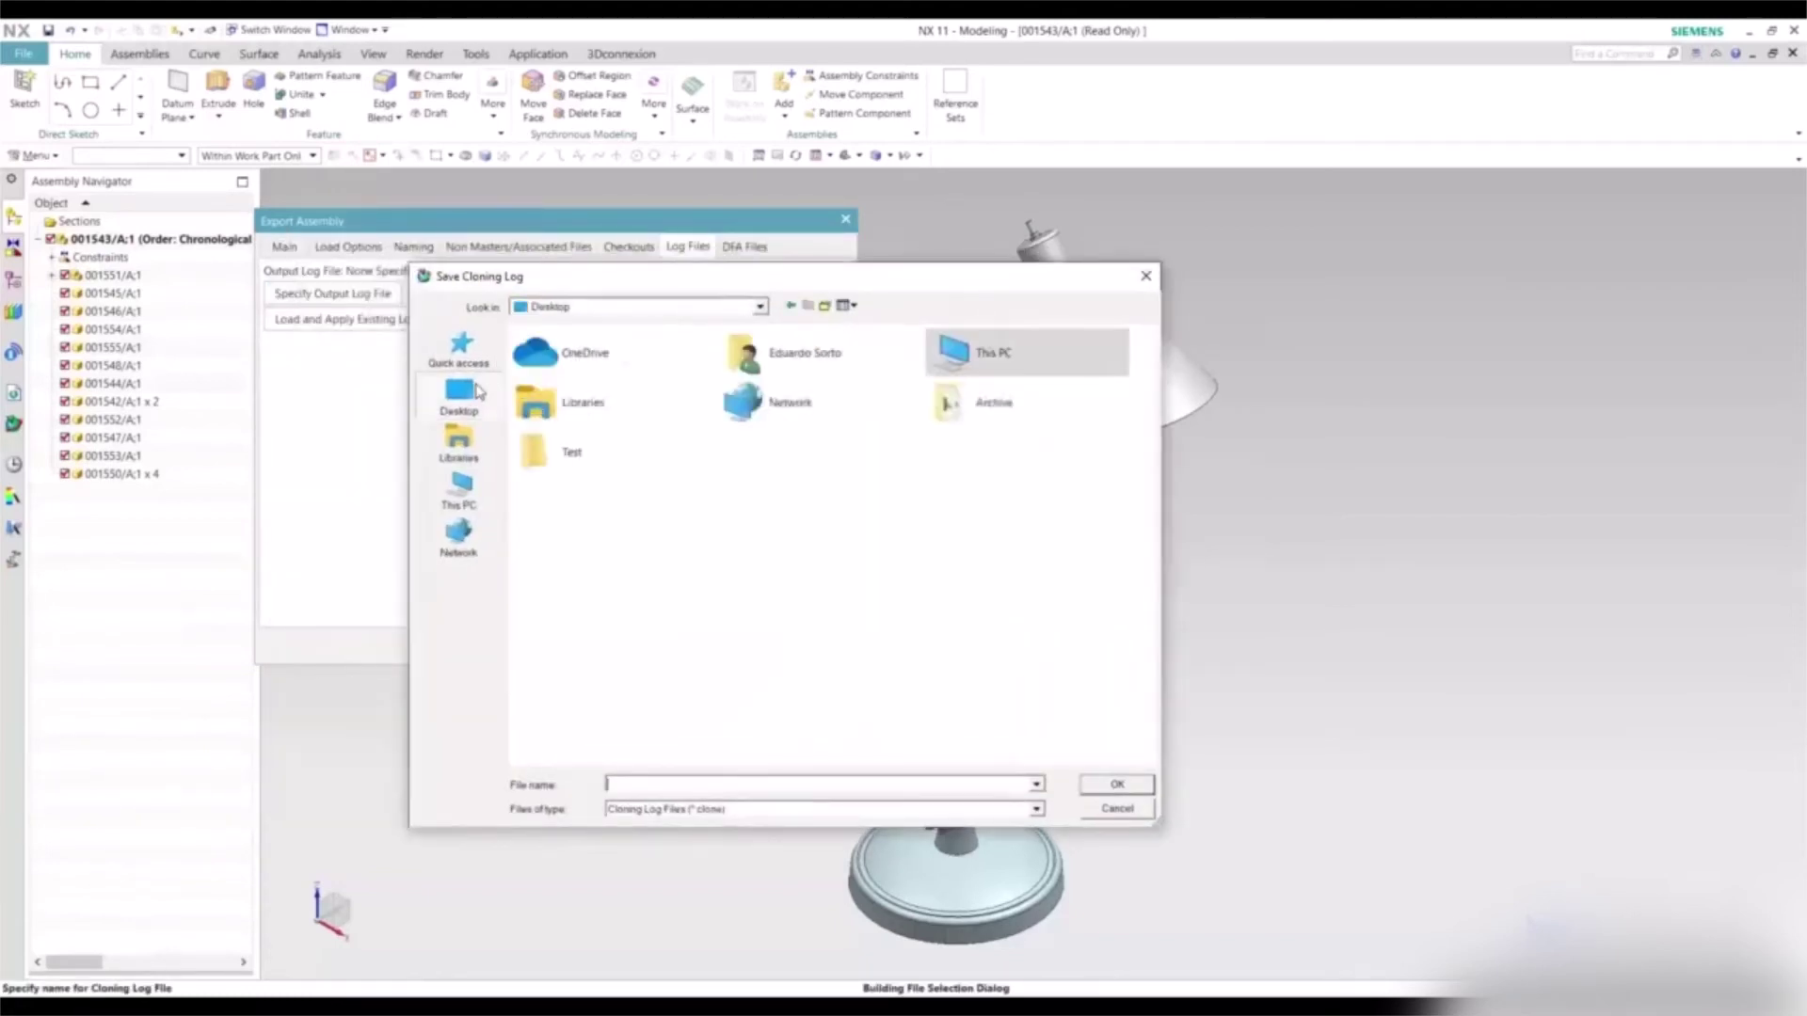
{"action": "double_click", "coordinate": [654, 457]}
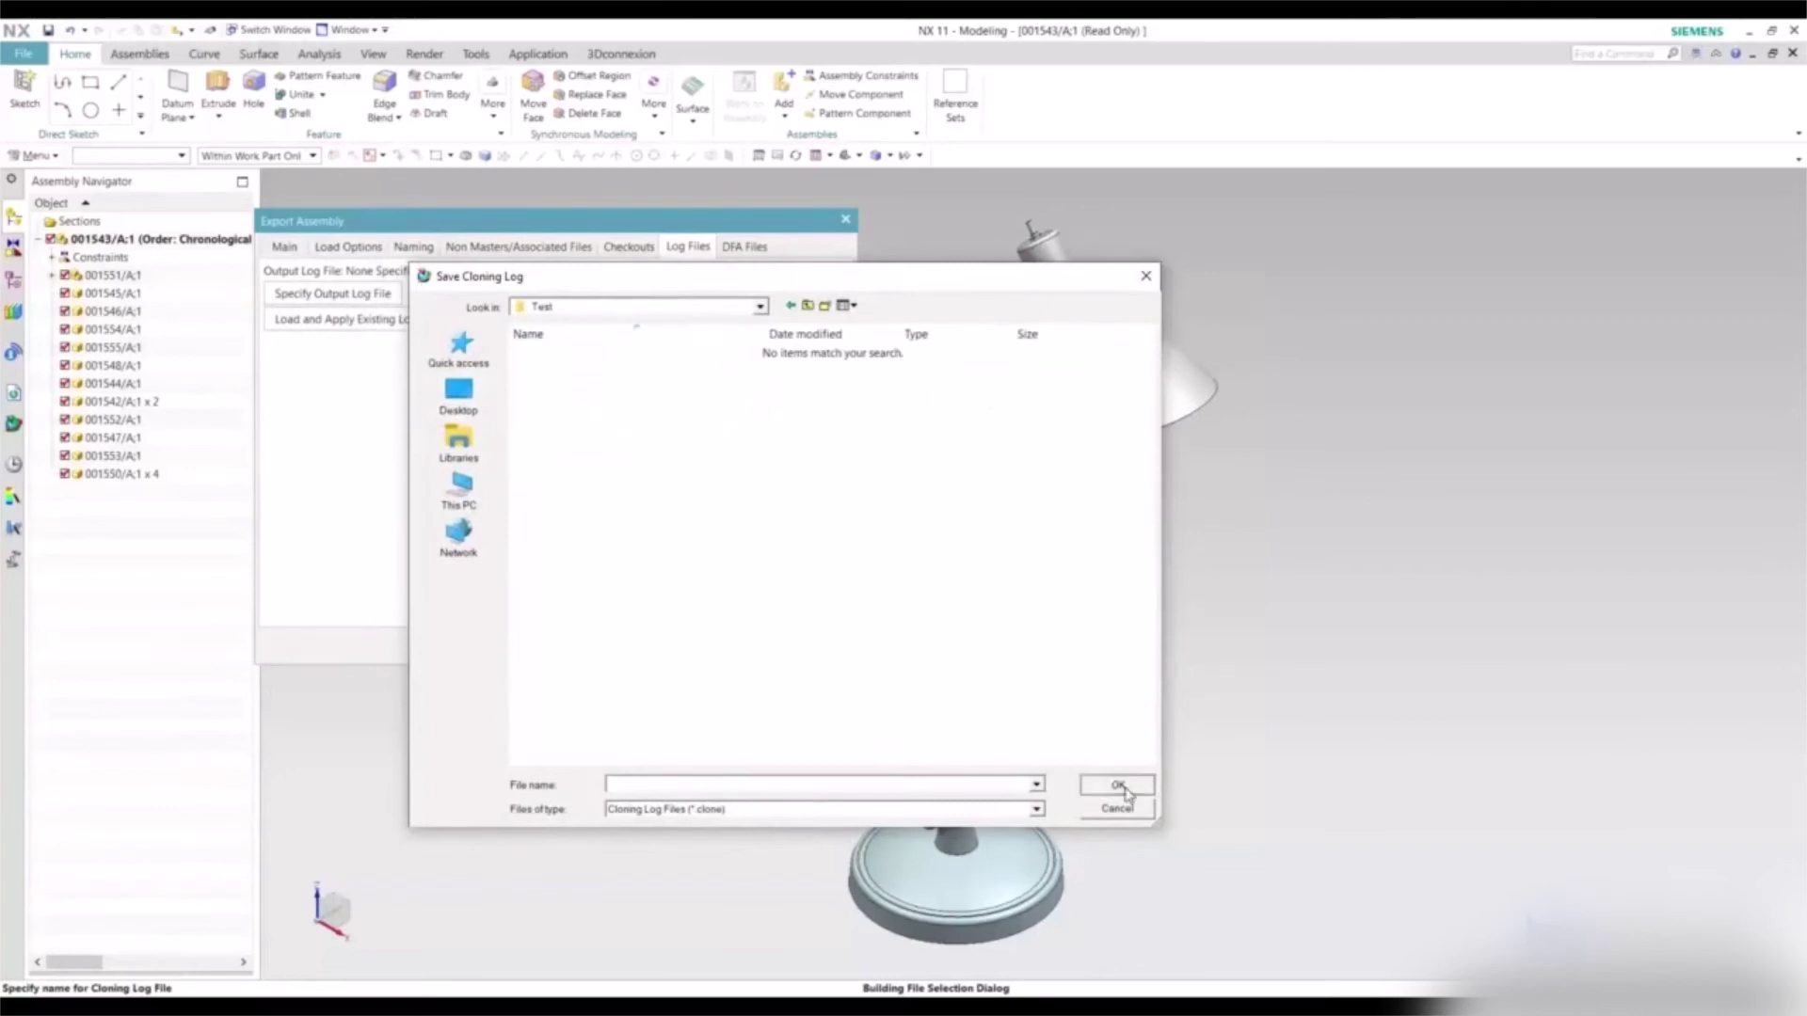
{"action": "left_click", "coordinate": [778, 783]}
{"action": "left_click", "coordinate": [1116, 785]}
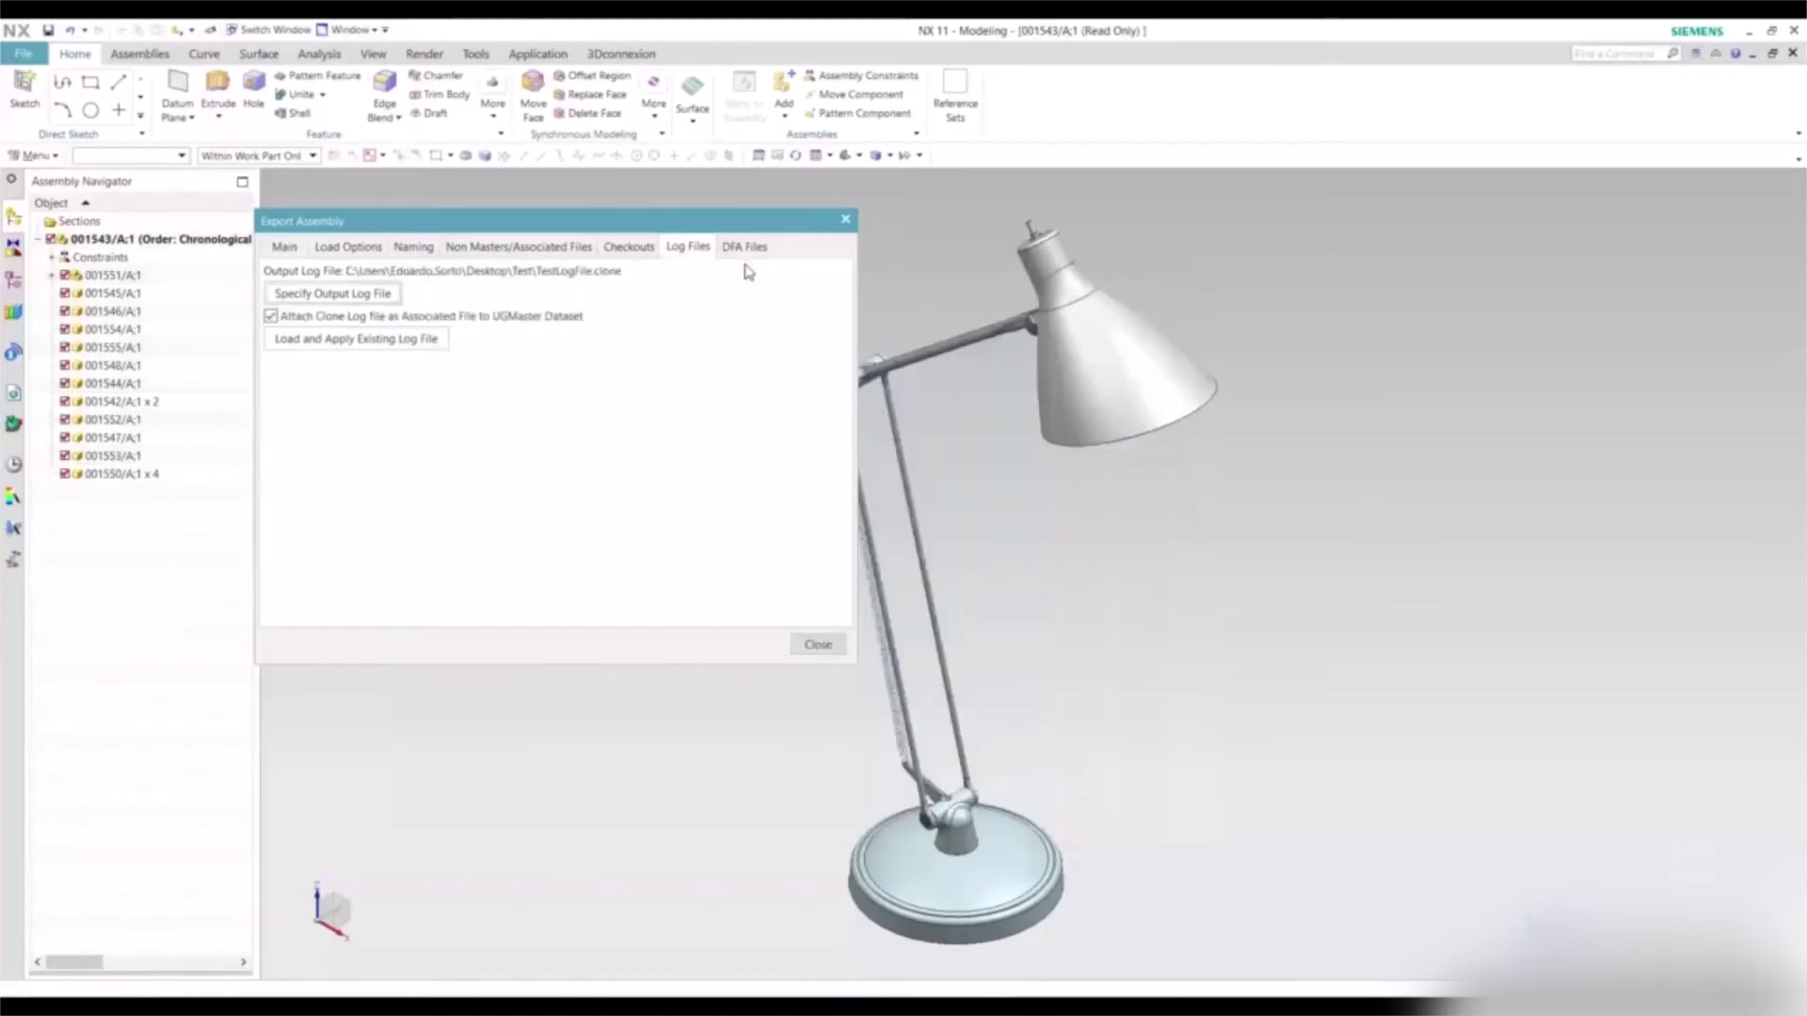
{"action": "left_click", "coordinate": [745, 248]}
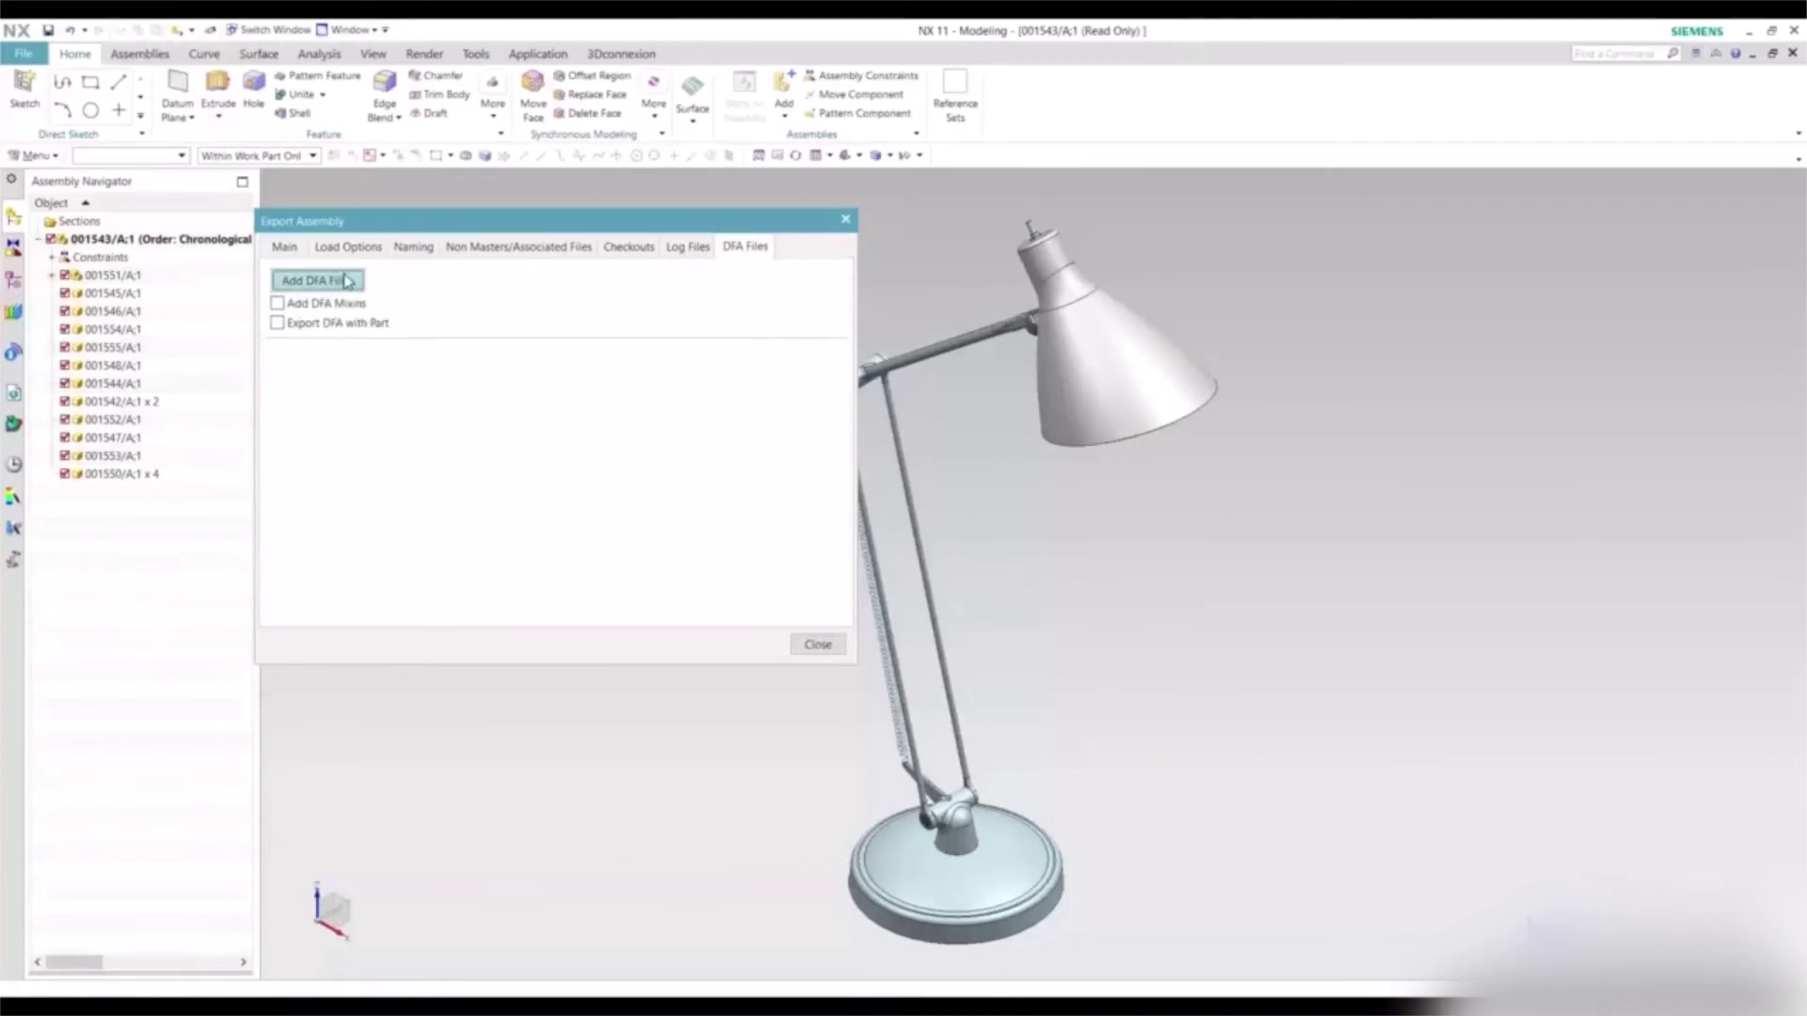
Do a Dry Run export, review the cloning log report, then execute the real export.
{"action": "left_click", "coordinate": [288, 249]}
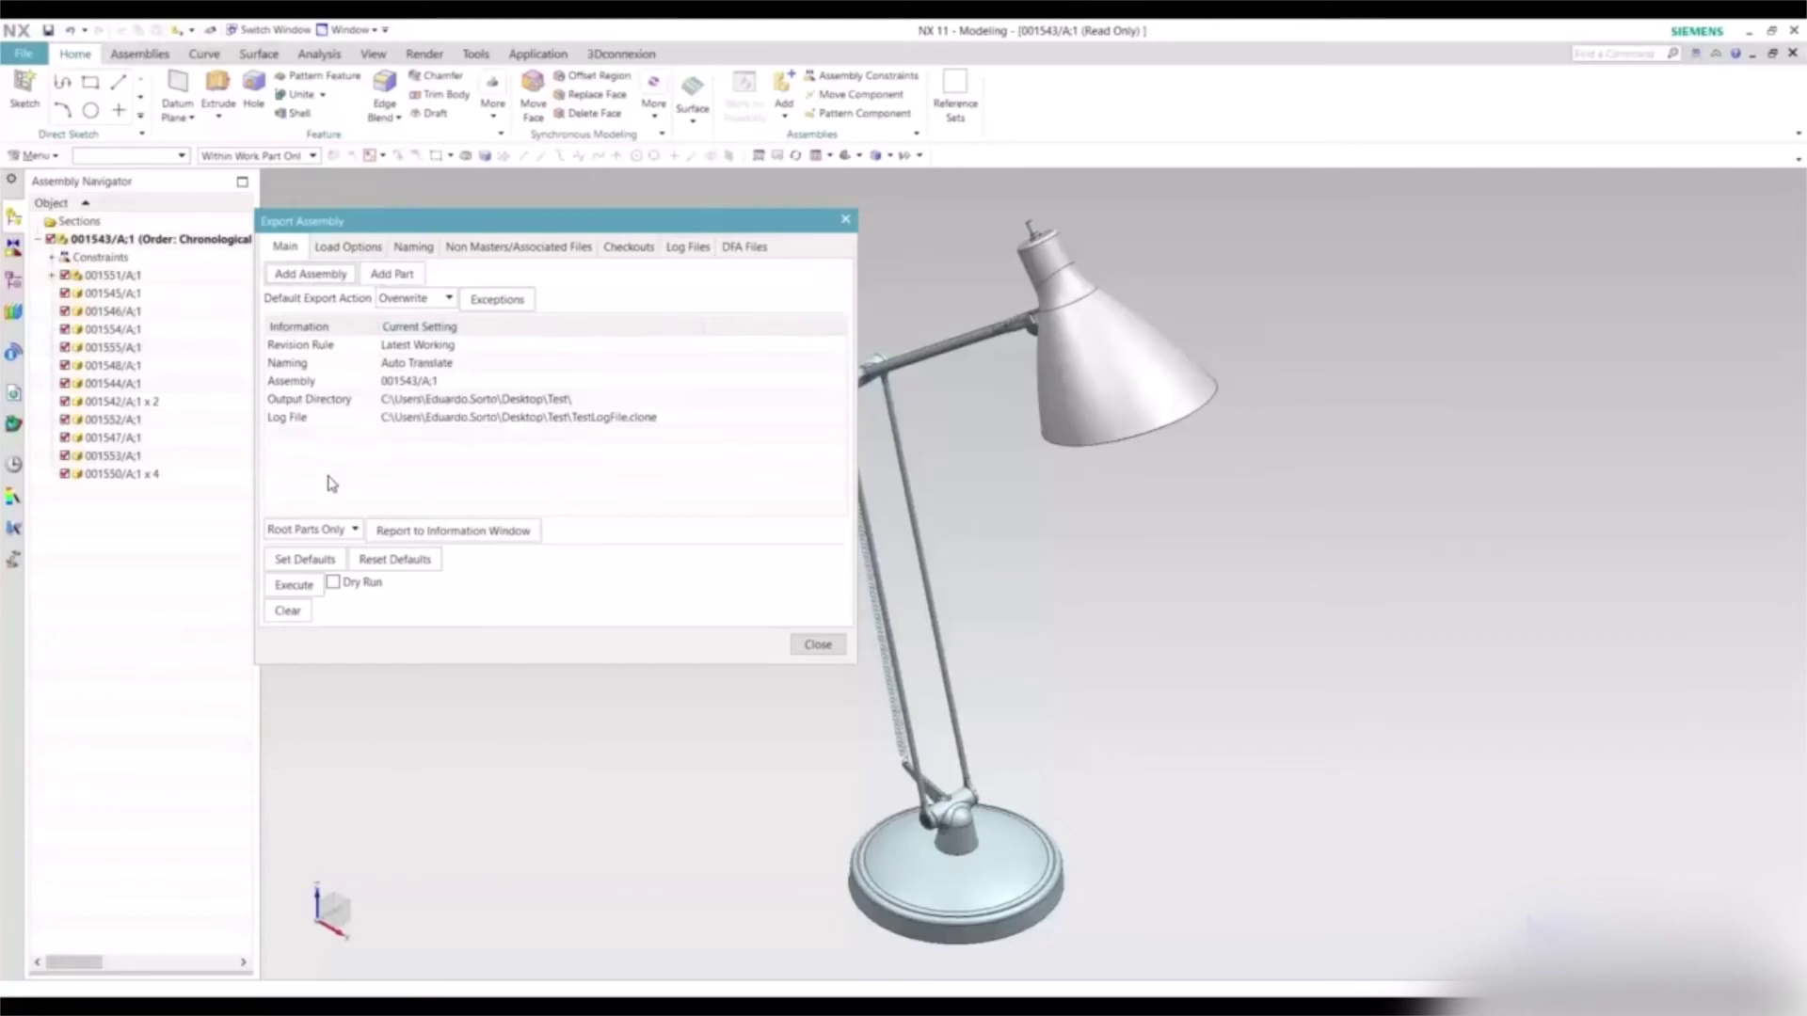
{"action": "left_click", "coordinate": [334, 583]}
{"action": "left_click", "coordinate": [295, 585]}
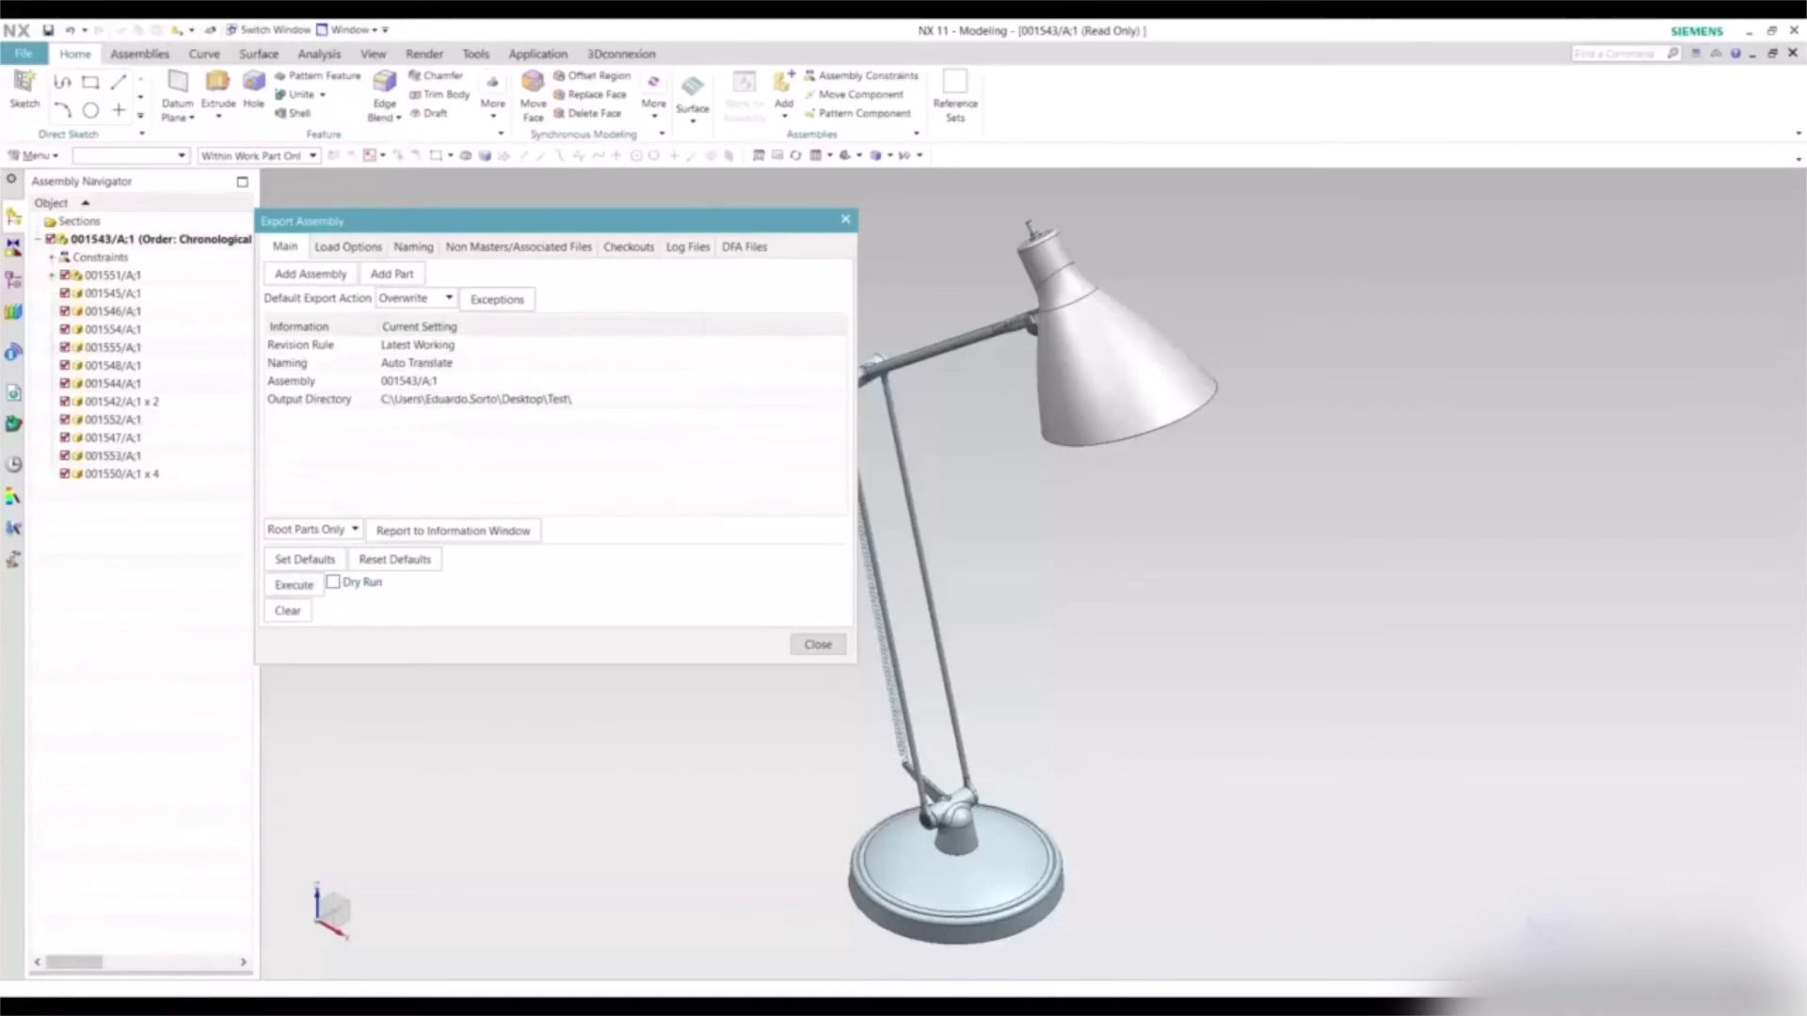
{"action": "scroll", "coordinate": [1279, 405], "scroll_direction": "down", "scroll_amount": 10}
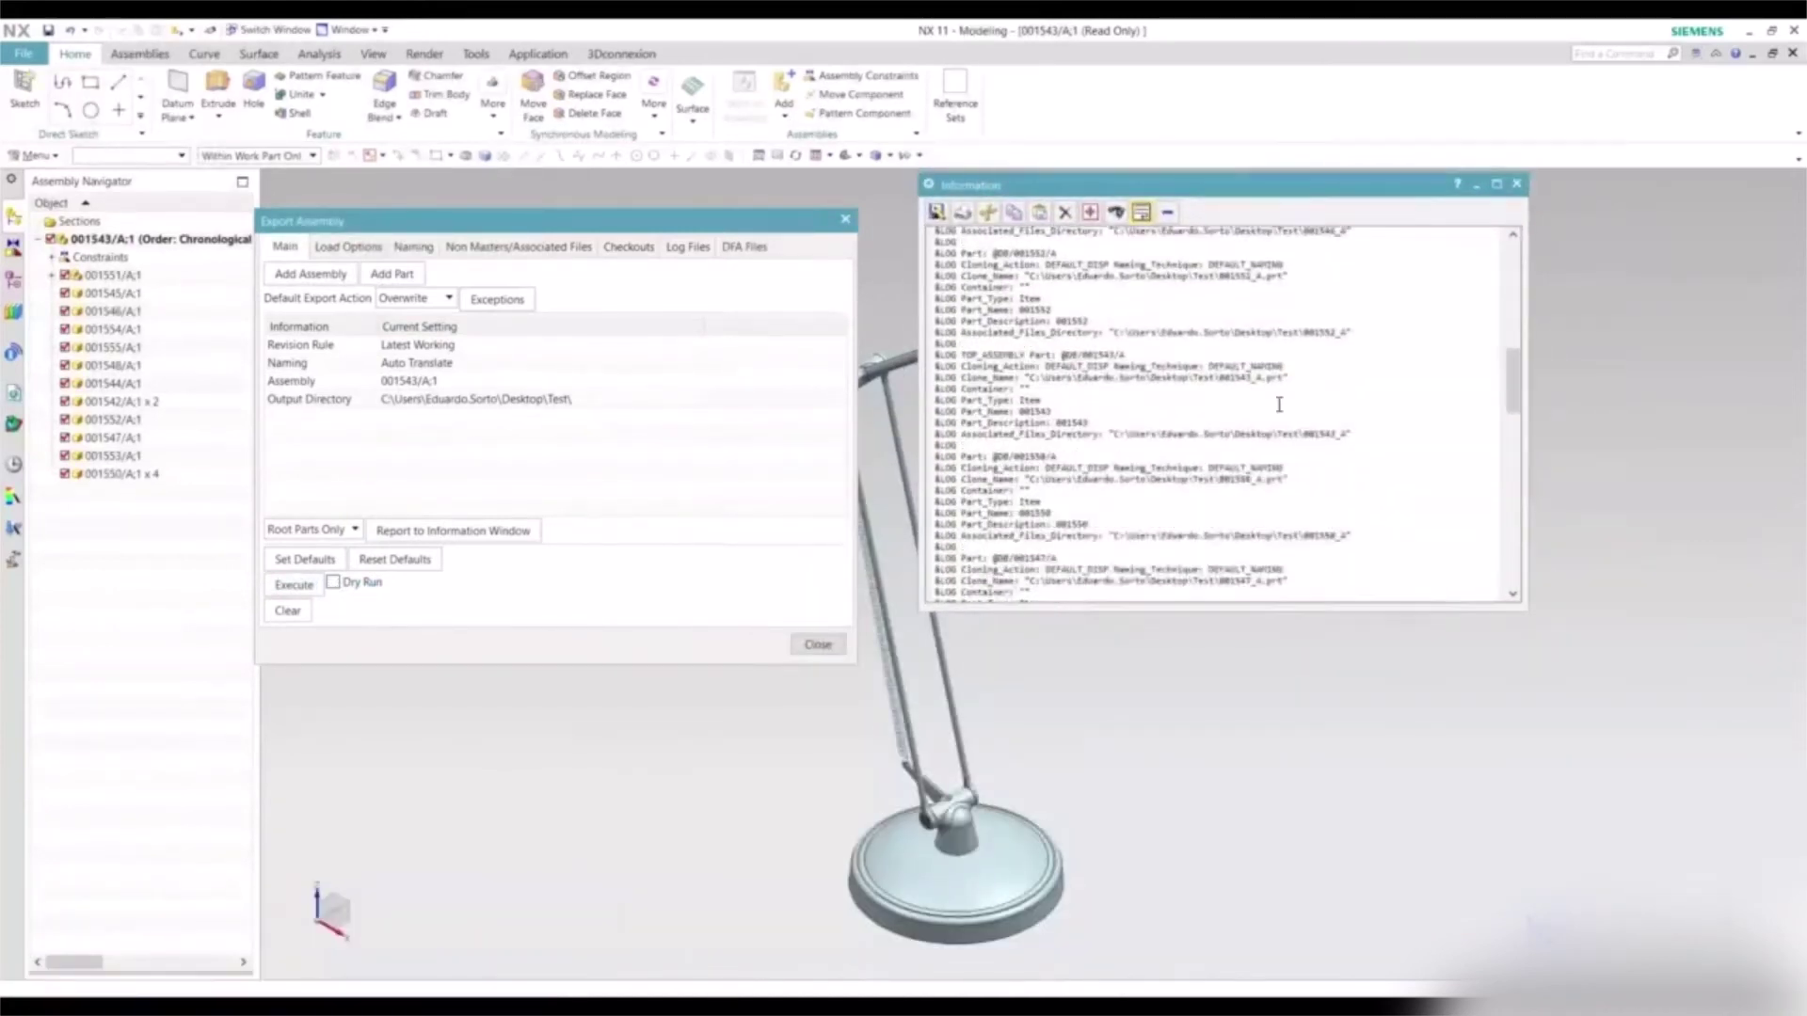
{"action": "scroll", "coordinate": [1279, 404], "scroll_direction": "down", "scroll_amount": 10}
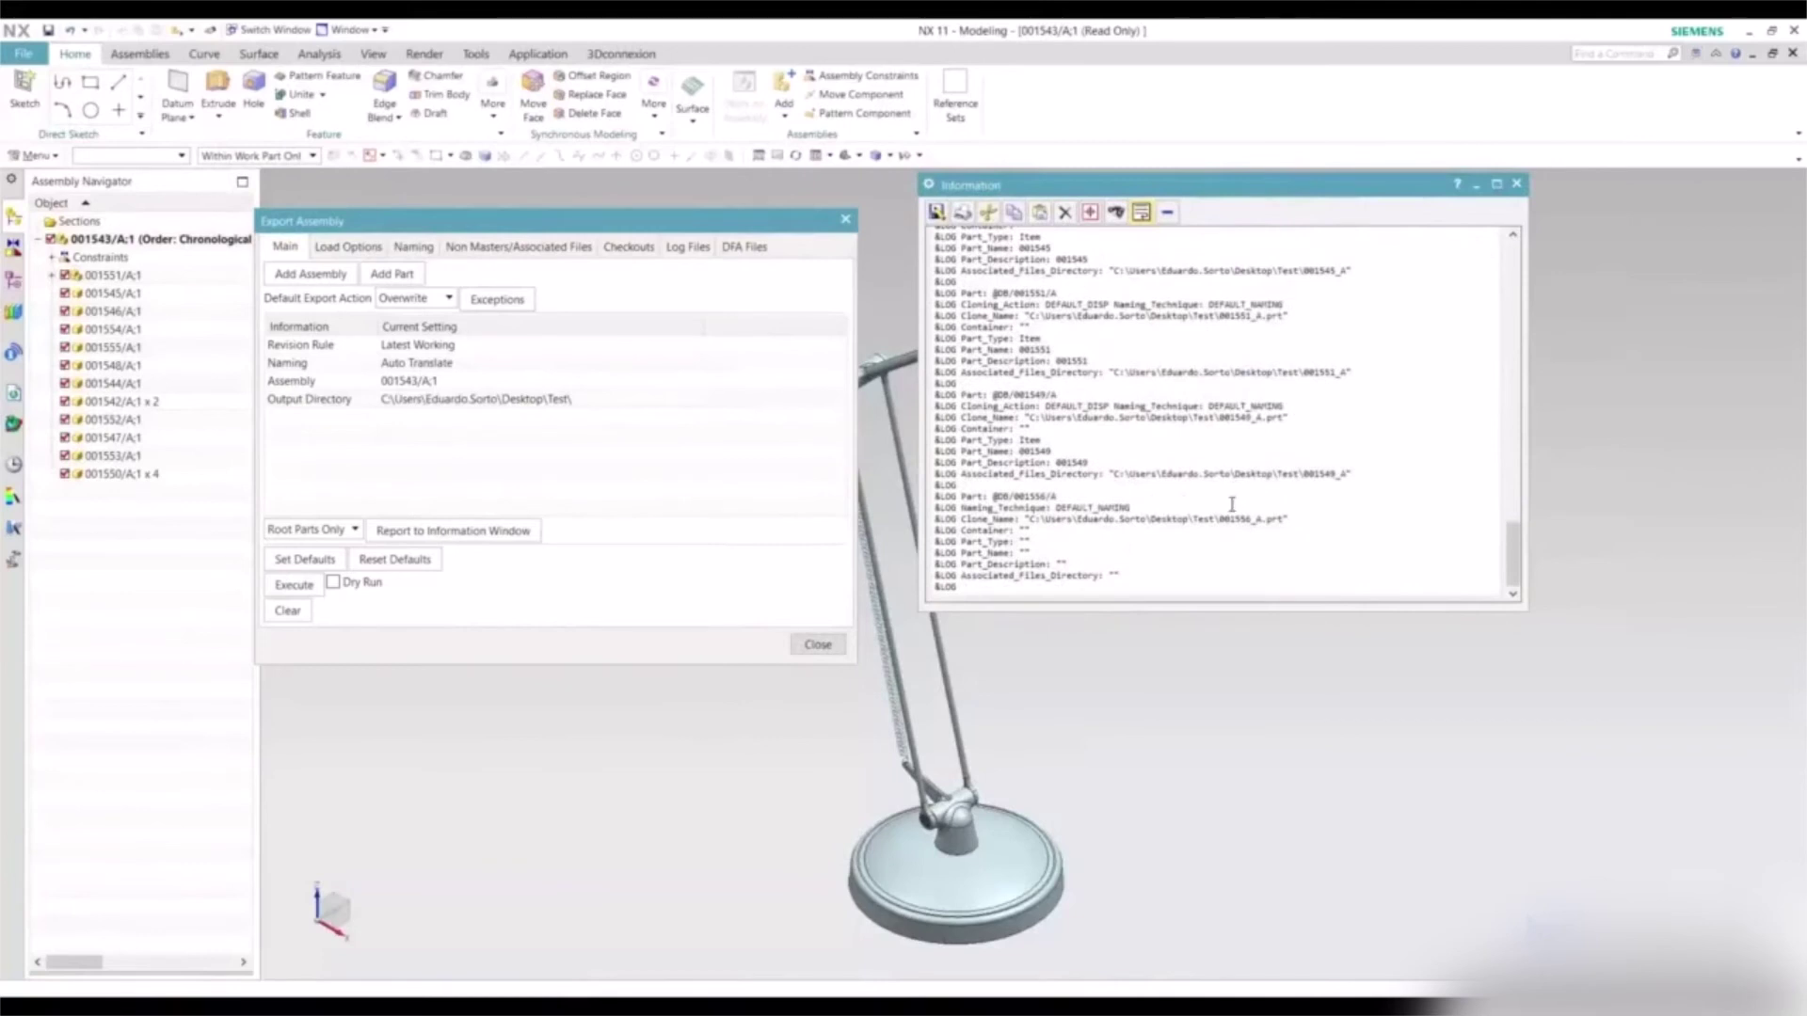
{"action": "scroll", "coordinate": [1232, 504], "scroll_direction": "up", "scroll_amount": 15}
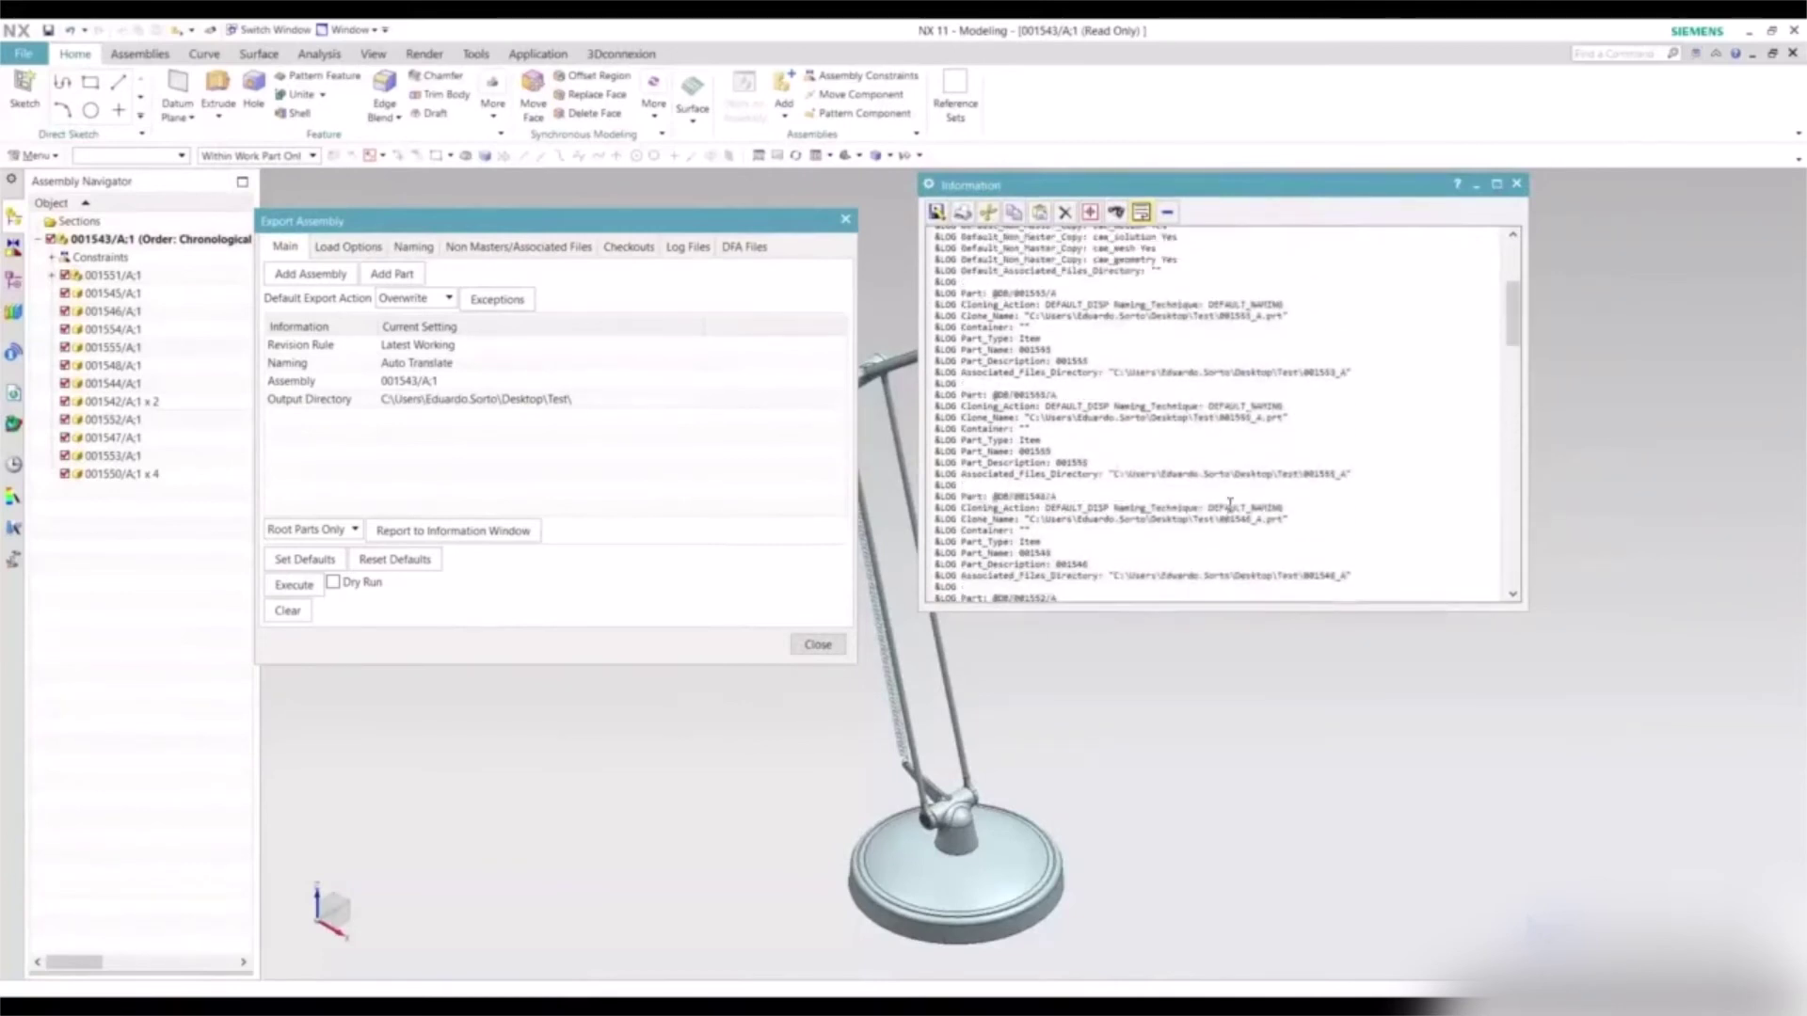
{"action": "scroll", "coordinate": [1230, 505], "scroll_direction": "up", "scroll_amount": 5}
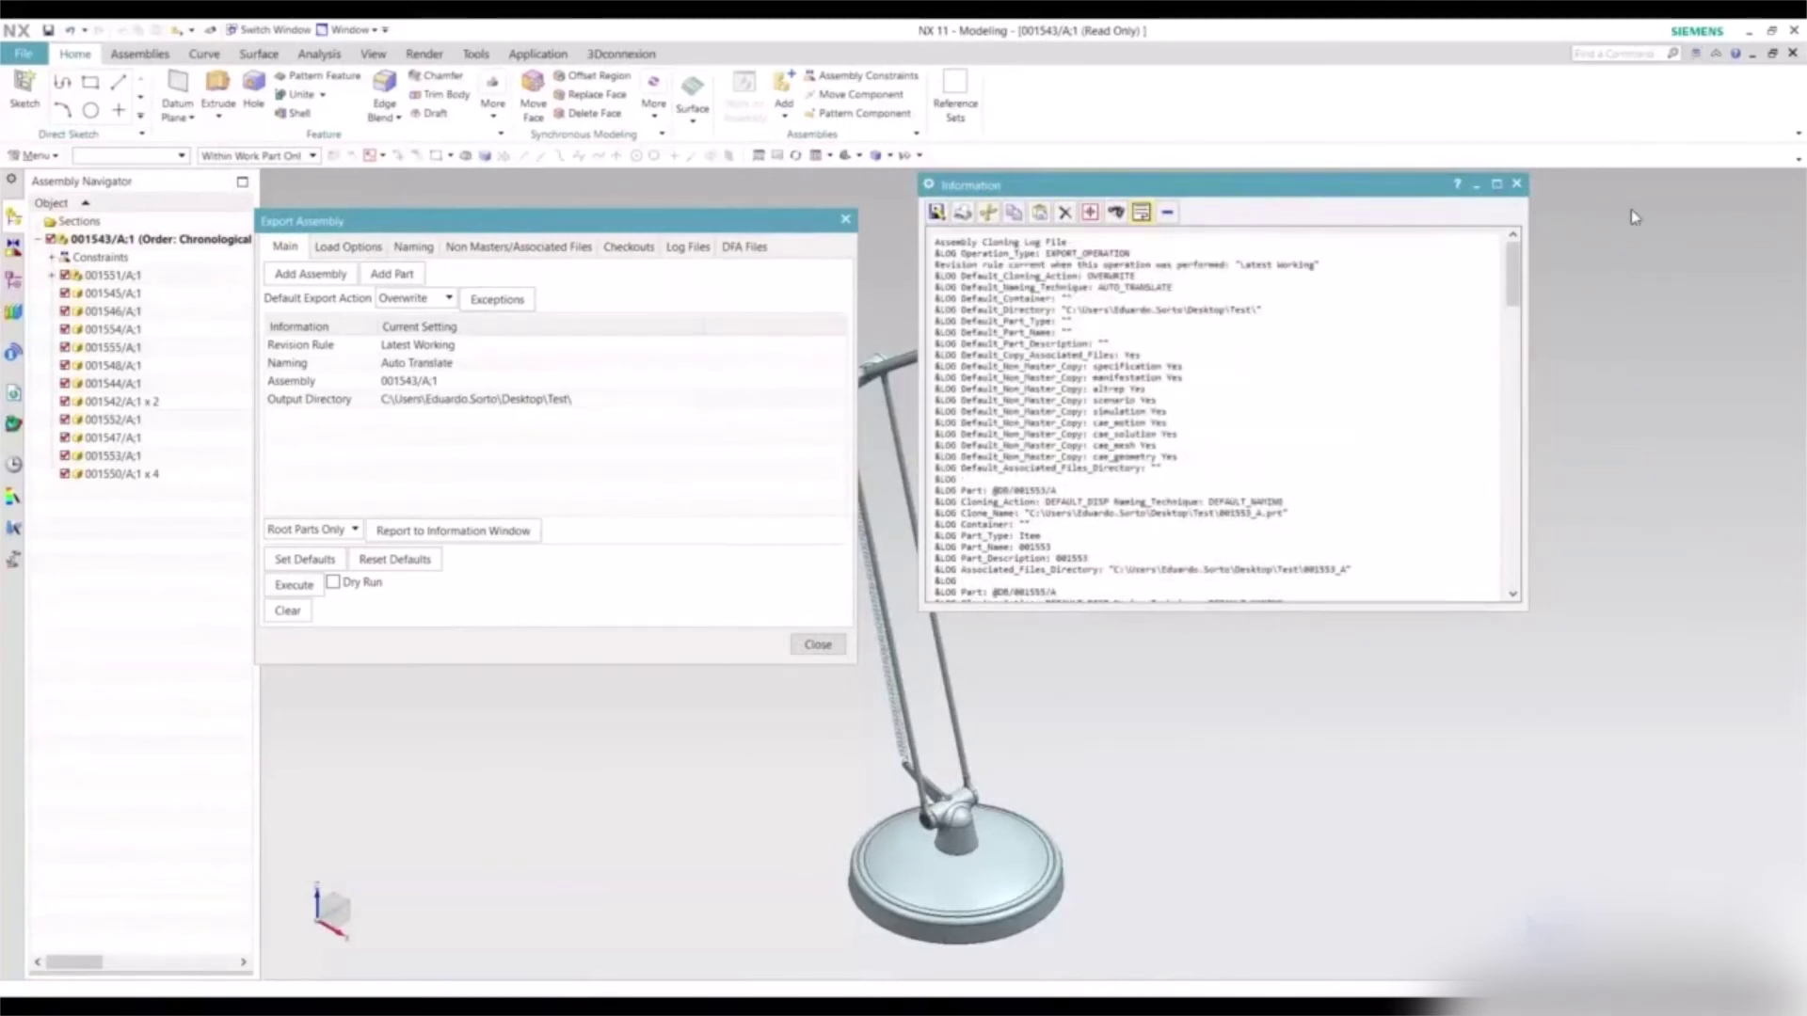
{"action": "left_click", "coordinate": [1517, 184]}
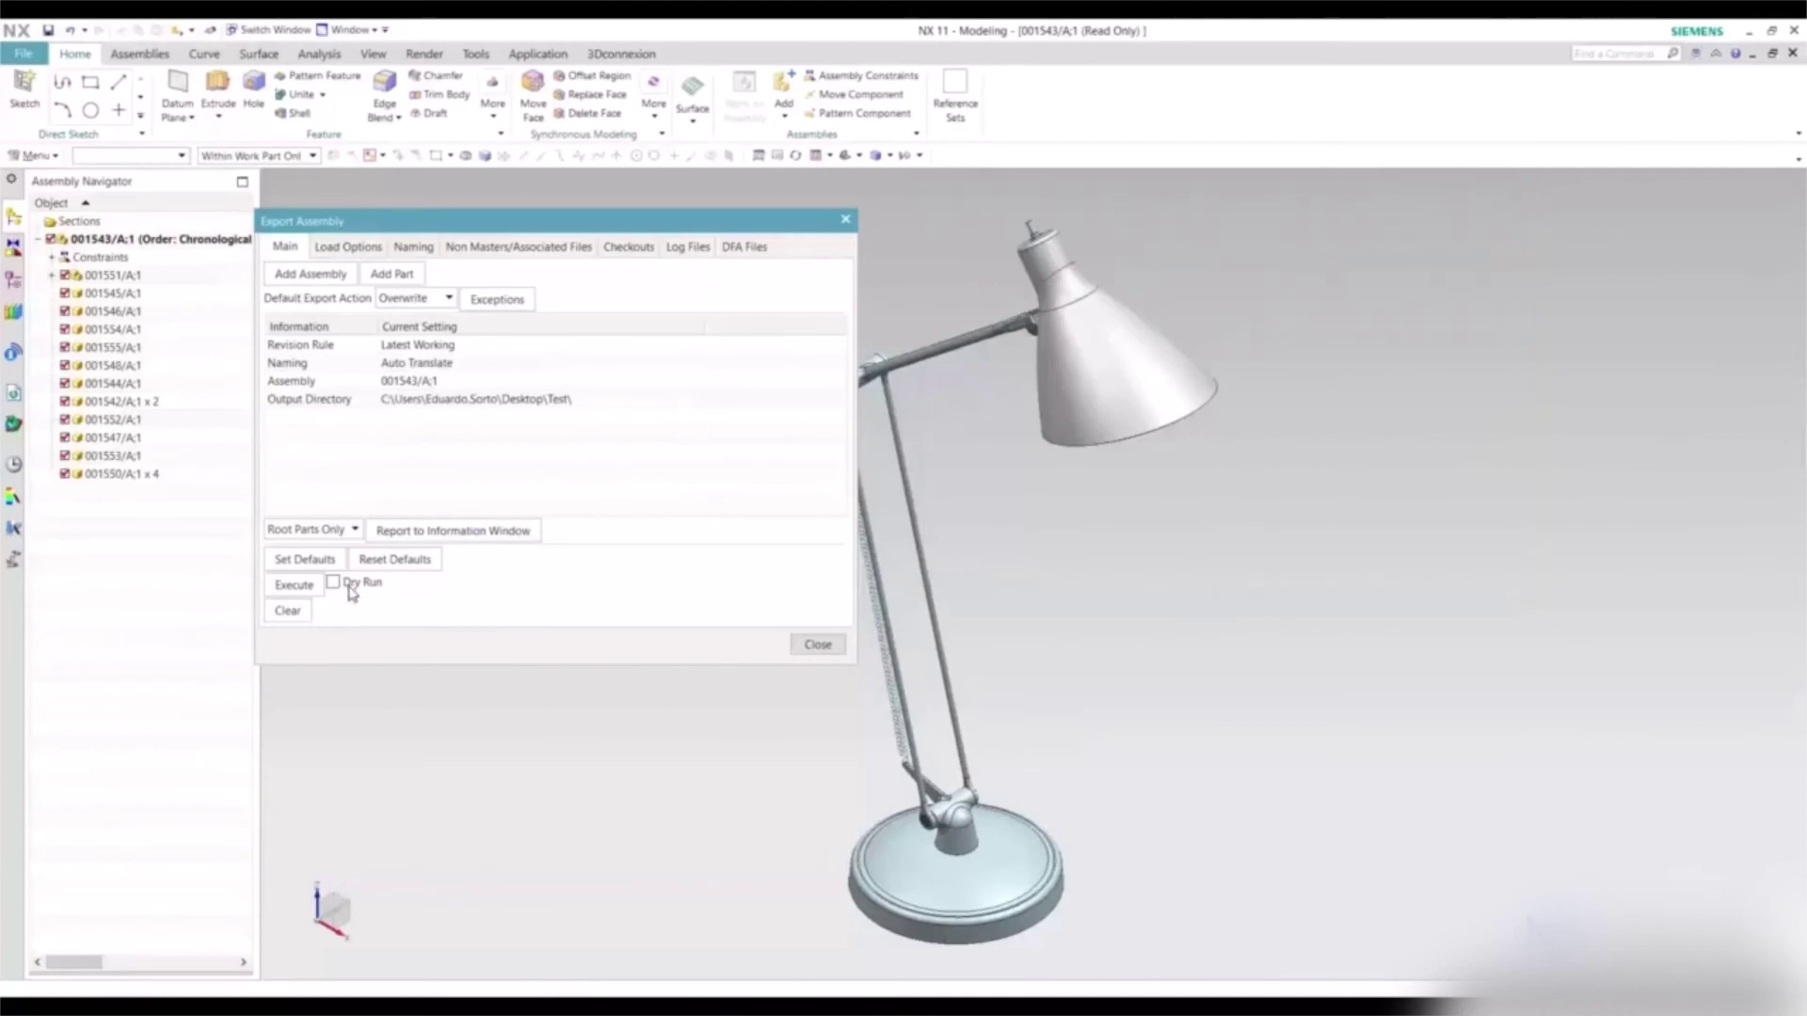
{"action": "left_click", "coordinate": [300, 593]}
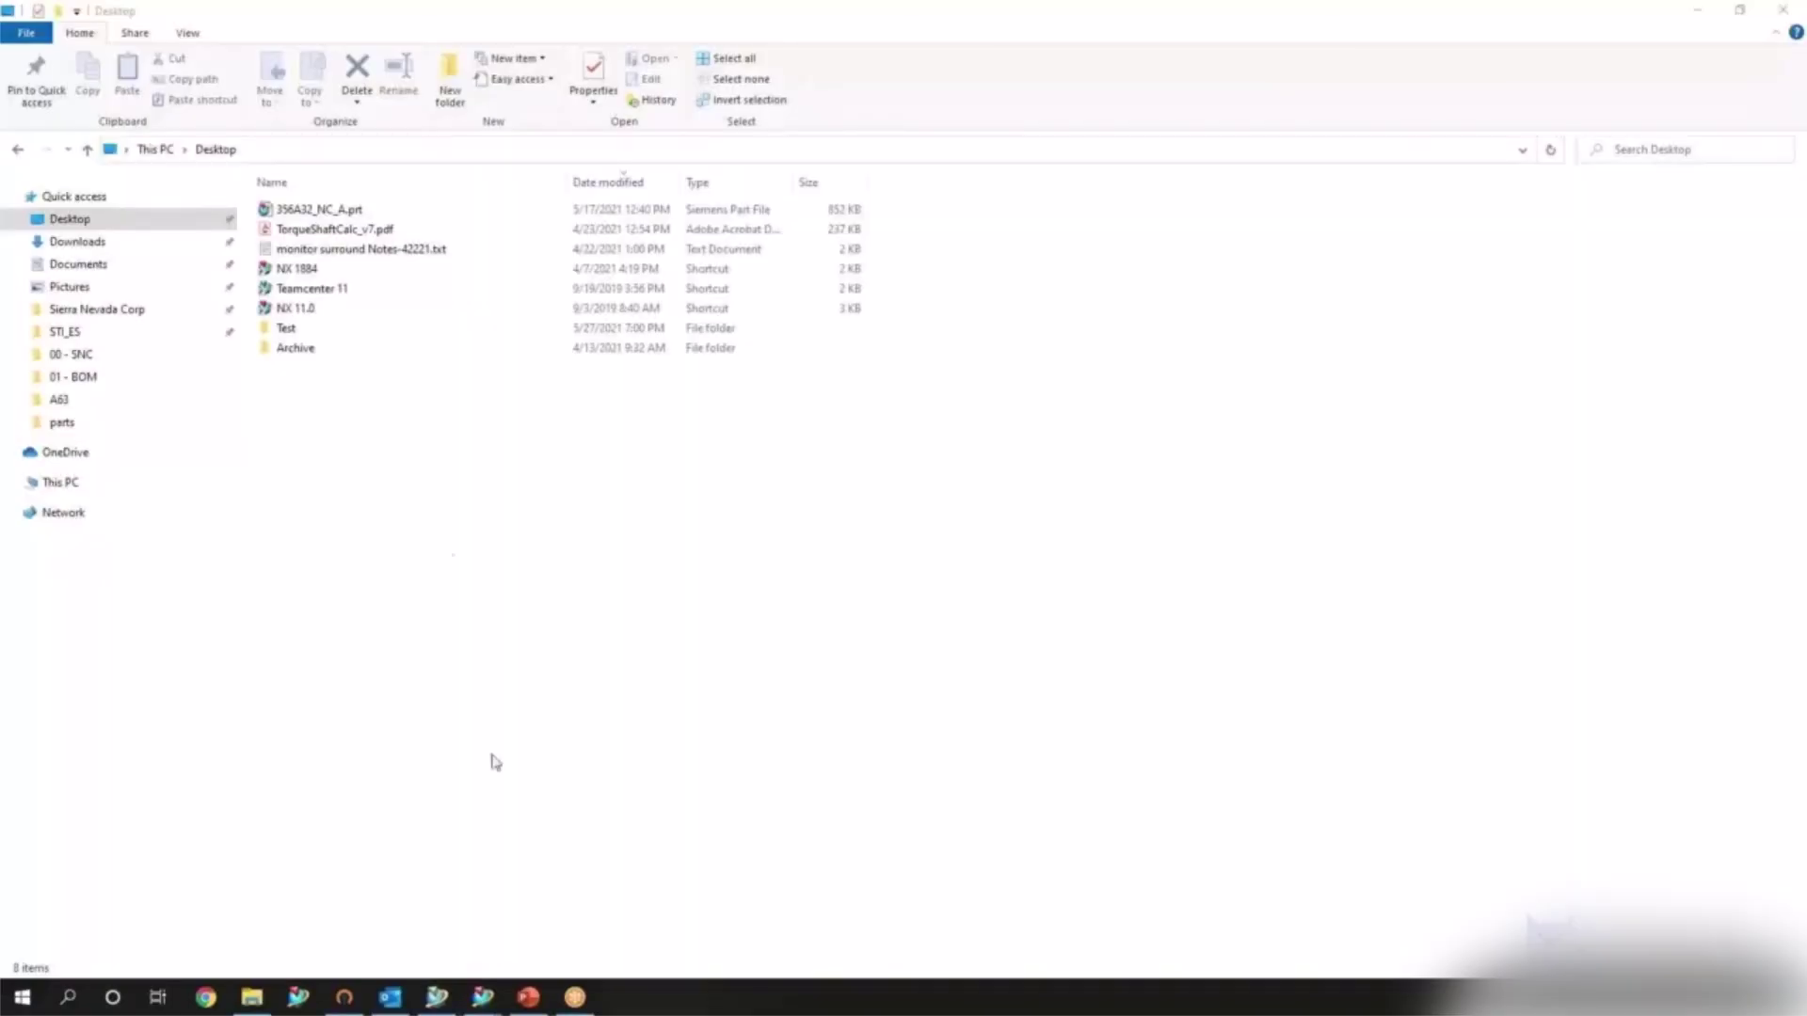
Open the Desktop Test folder in File Explorer.
{"action": "double_click", "coordinate": [291, 330]}
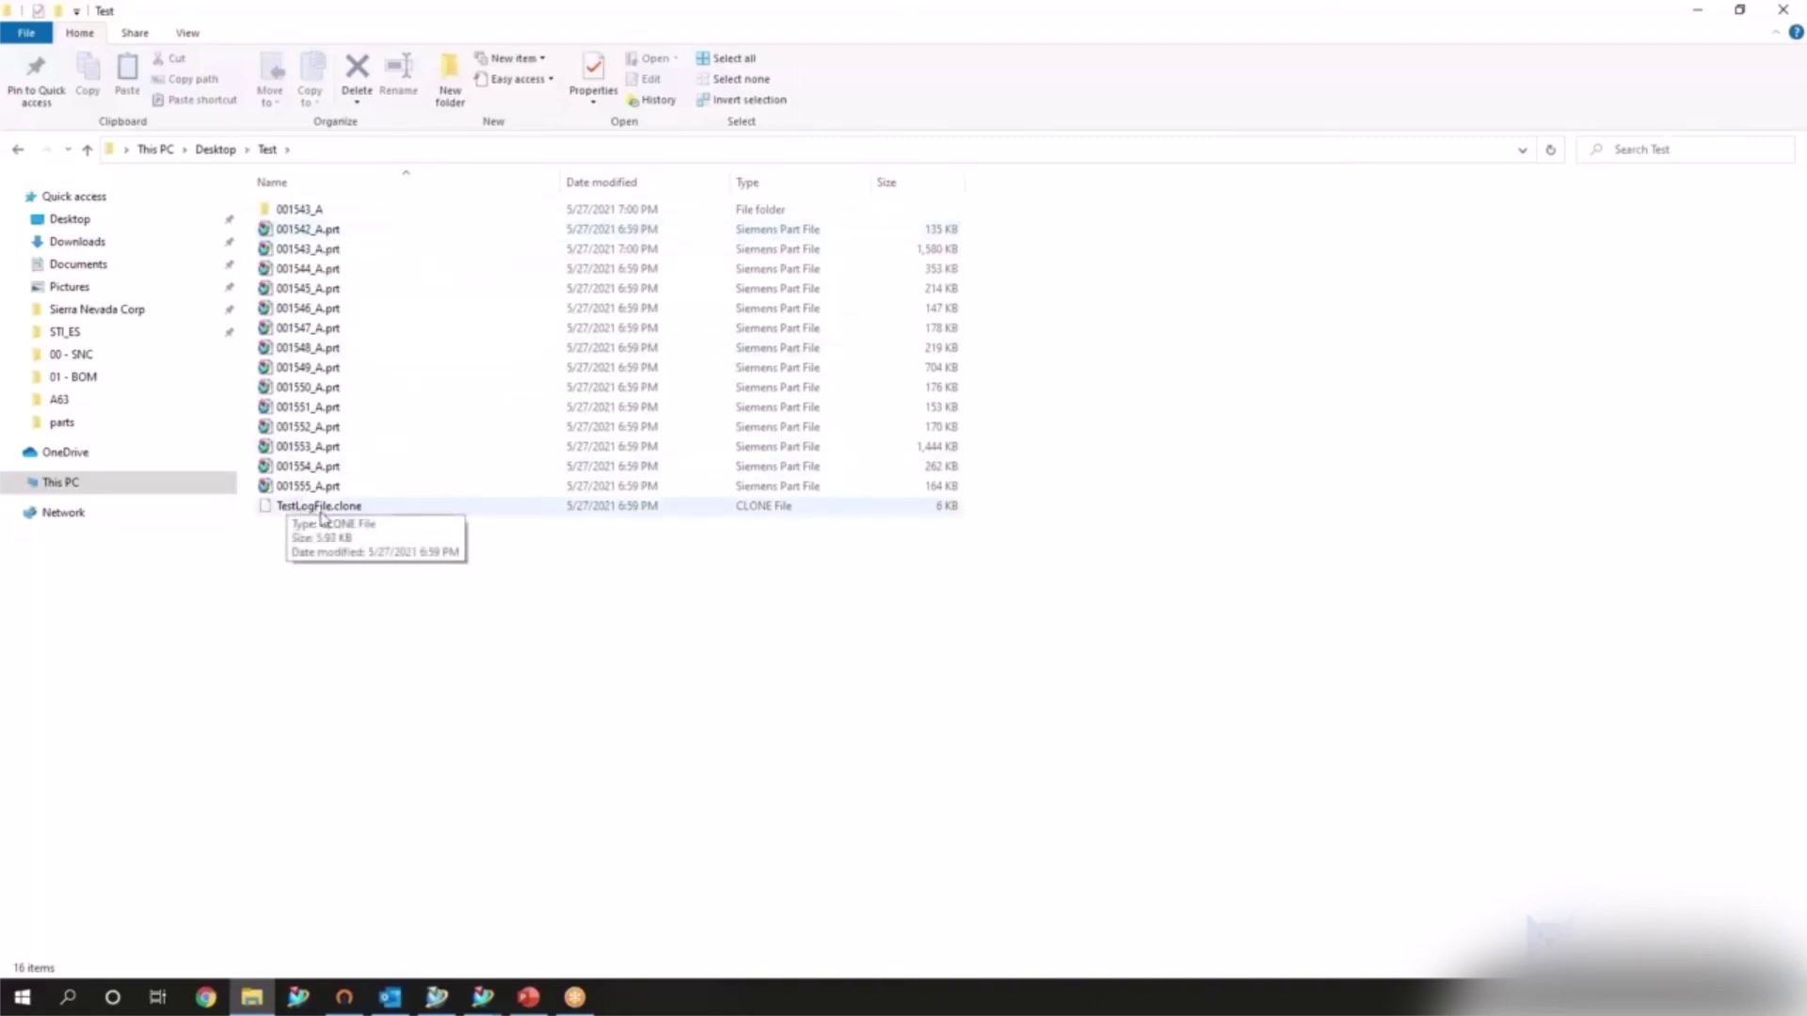
Inspect the 001543_A subfolder, then return to the Test folder.
{"action": "double_click", "coordinate": [391, 218]}
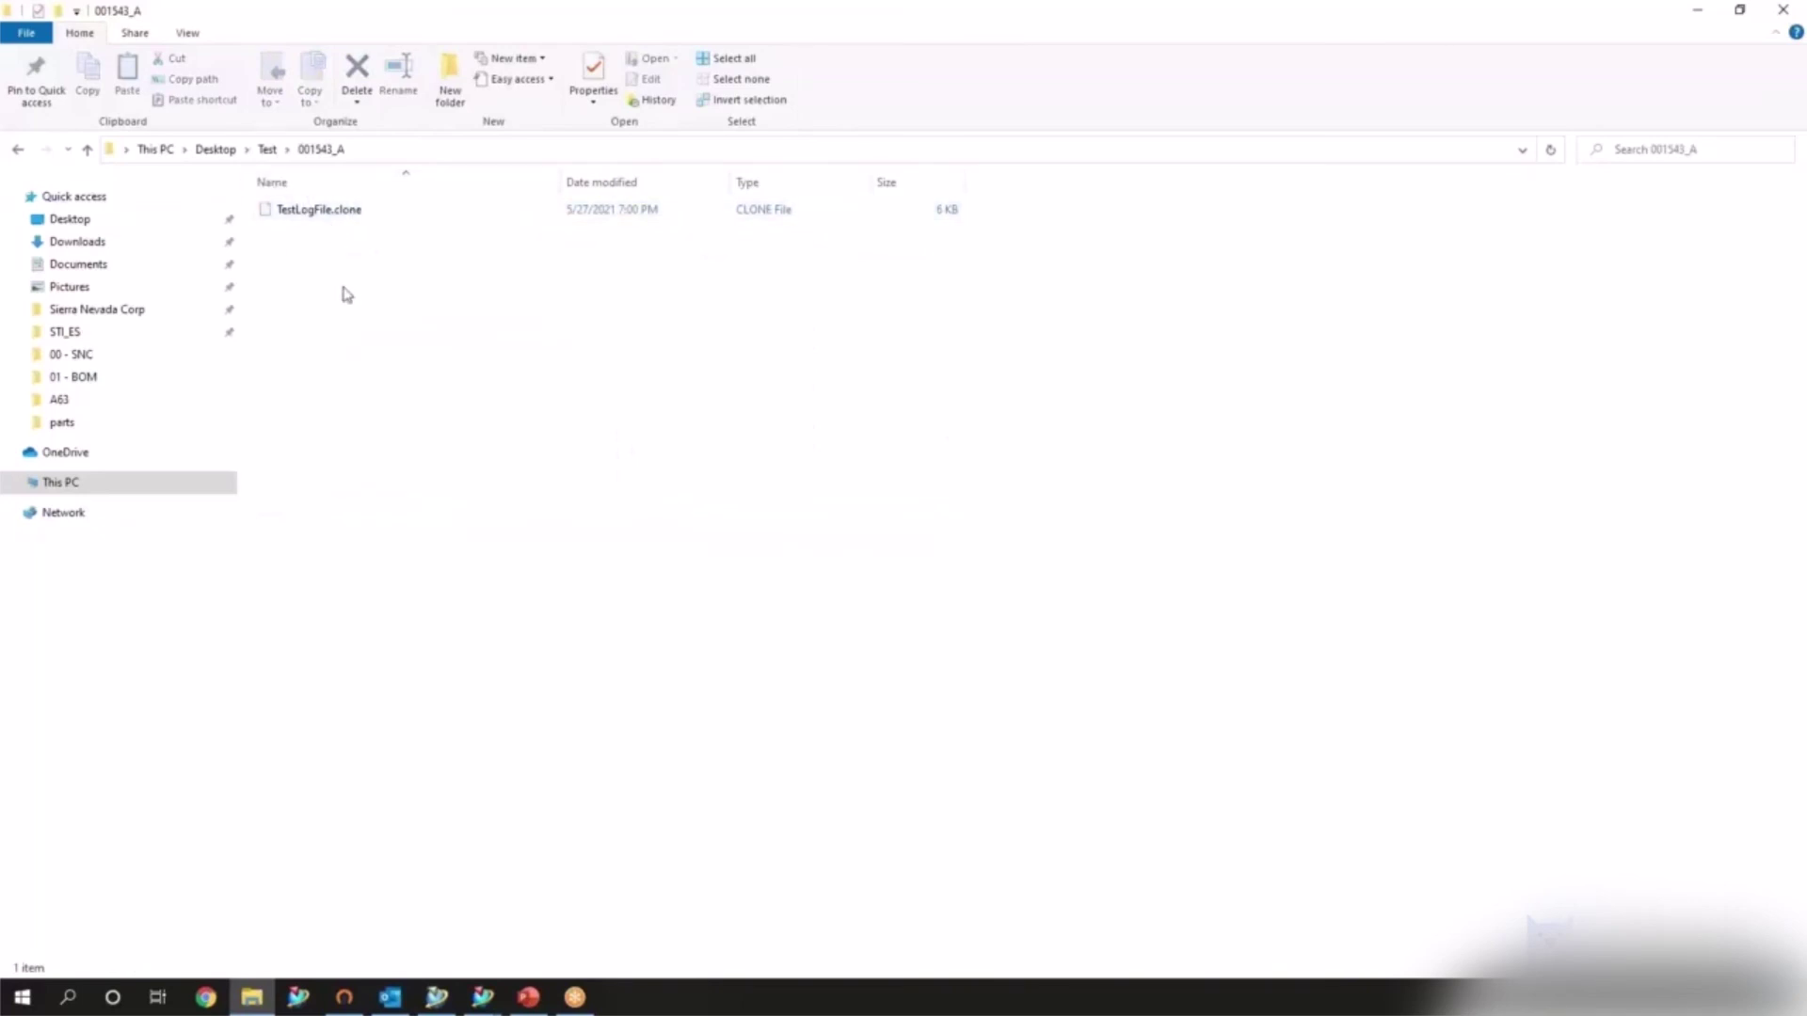
{"action": "key", "text": "alt+Left"}
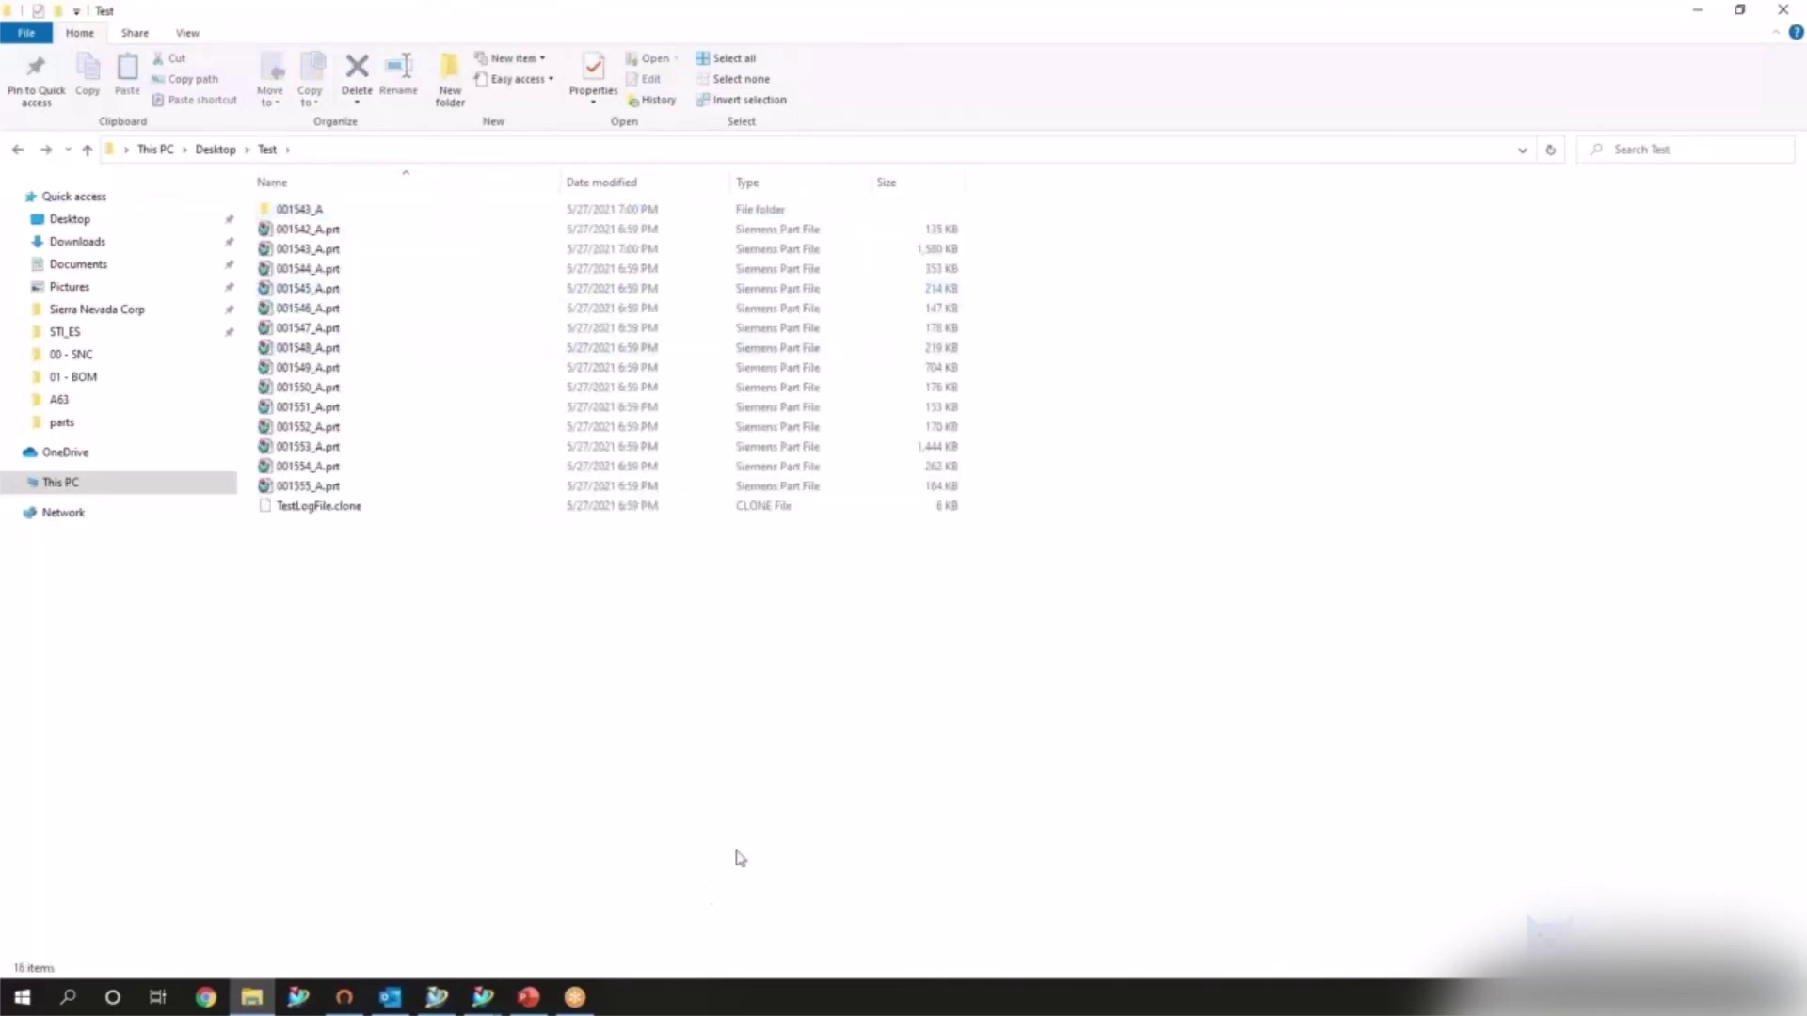